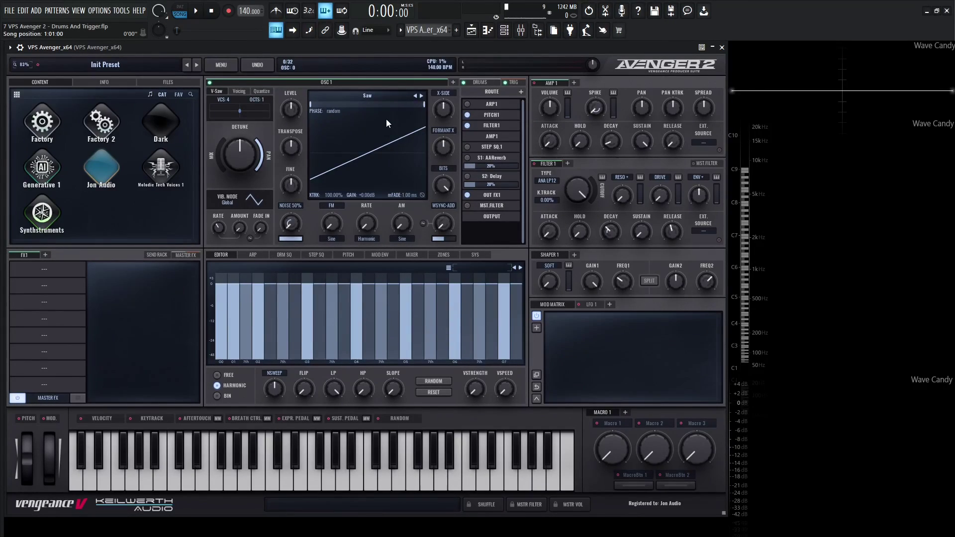
Step: Show the drum section and its drum sequencer, and load the DeepTech preset from the Factory 2 library
left_click(478, 83)
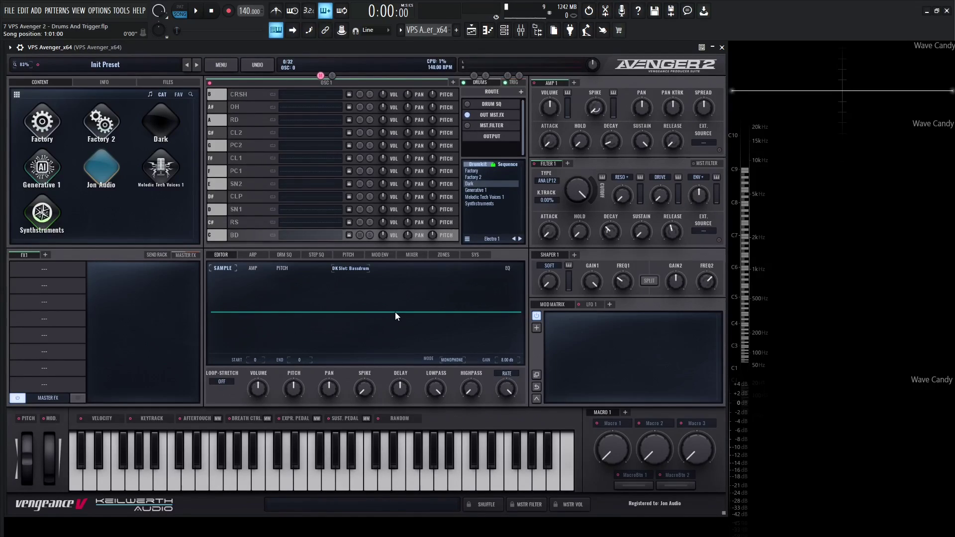
left_click(294, 256)
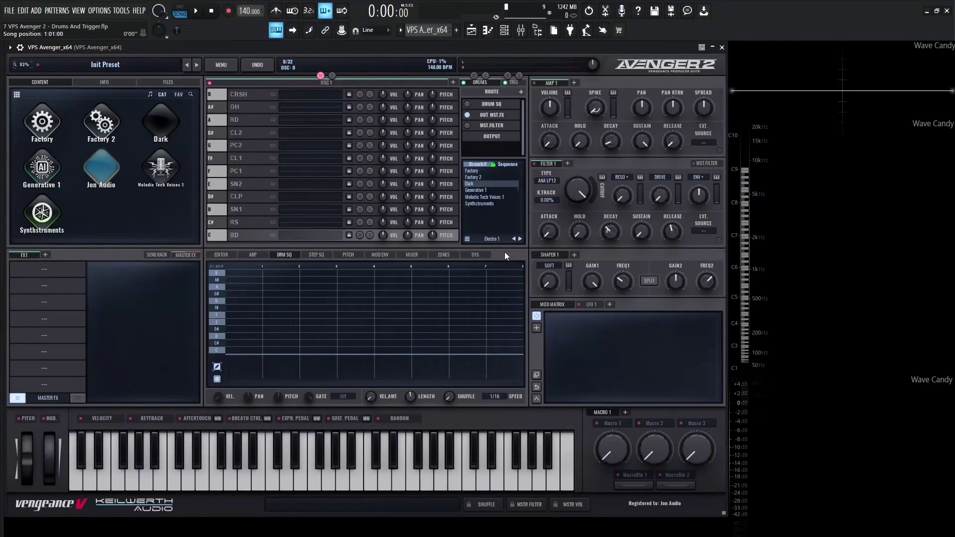
left_click(474, 176)
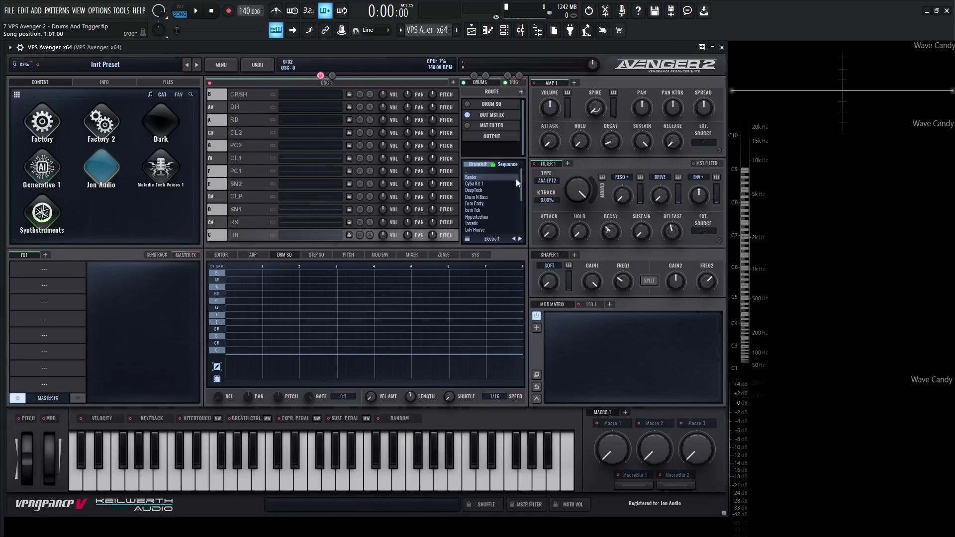
left_click(479, 192)
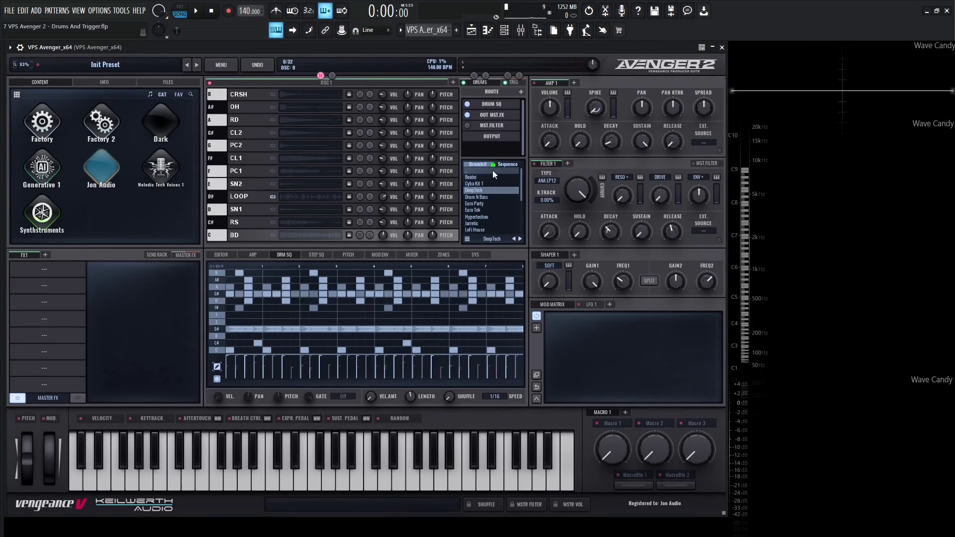
Step: Audition Euro Party against DeepTech, first as a full preset and again with sequence-only loading, returning to DeepTech each time
left_click(486, 204)
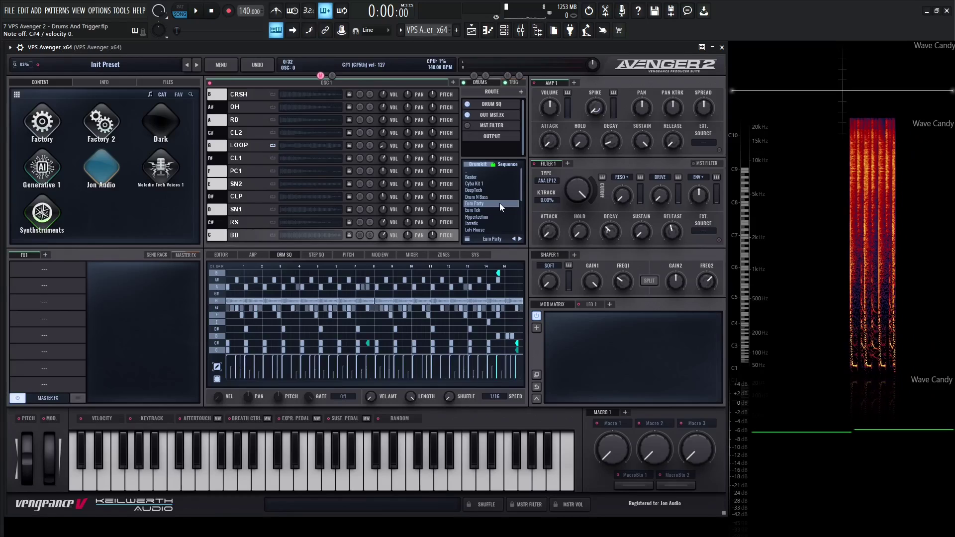
left_click(486, 191)
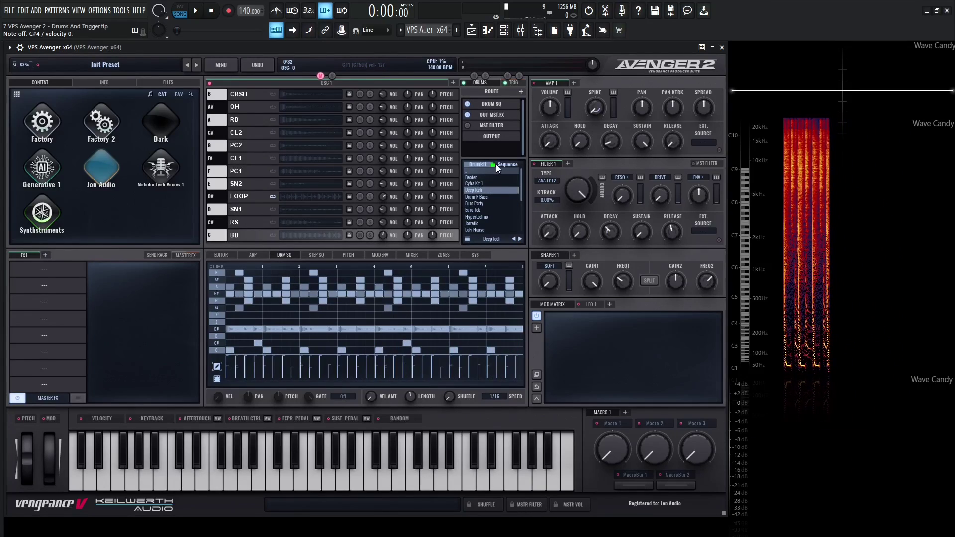
left_click(509, 166)
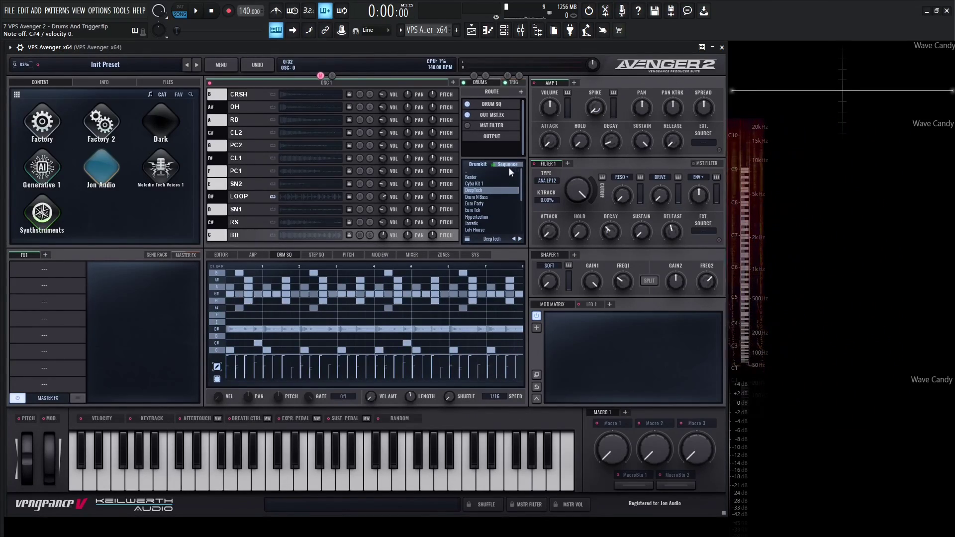
left_click(488, 197)
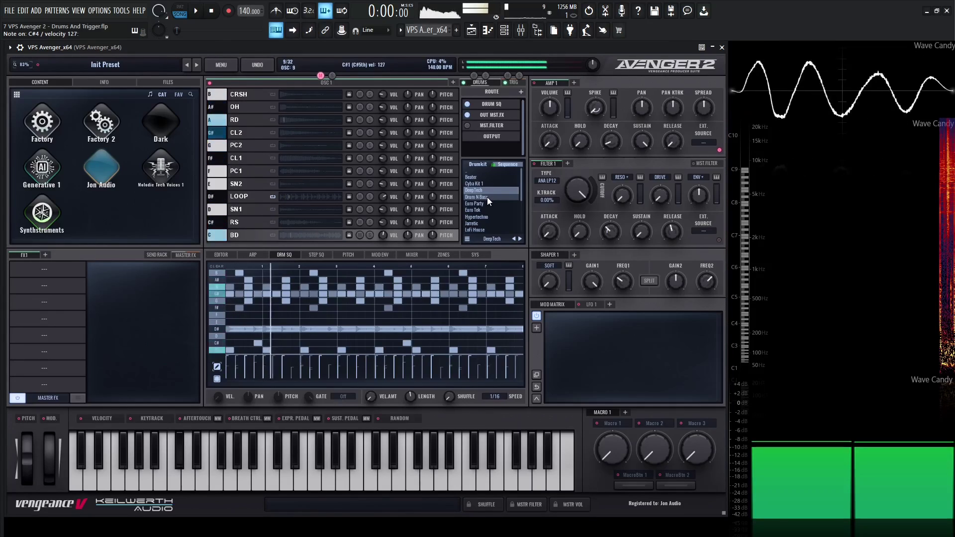
left_click(485, 204)
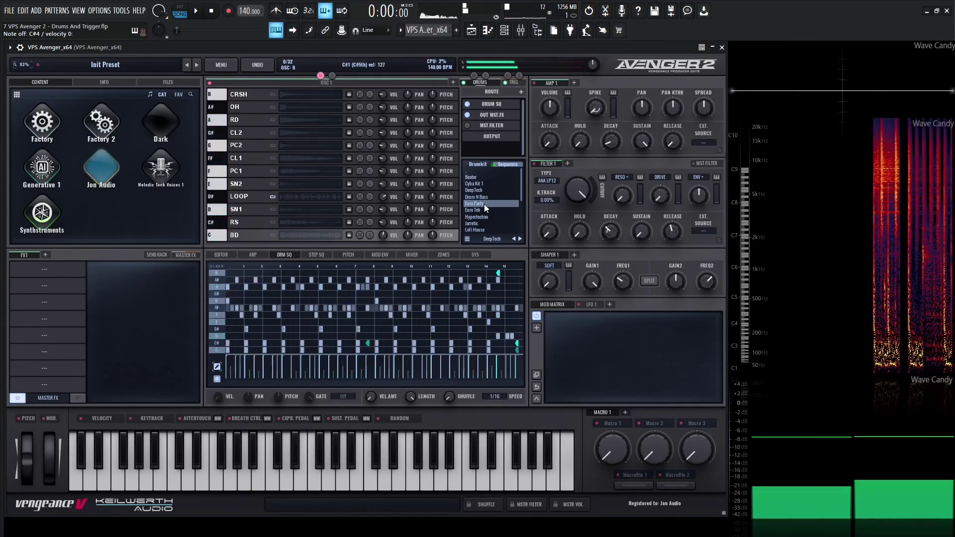
left_click(481, 192)
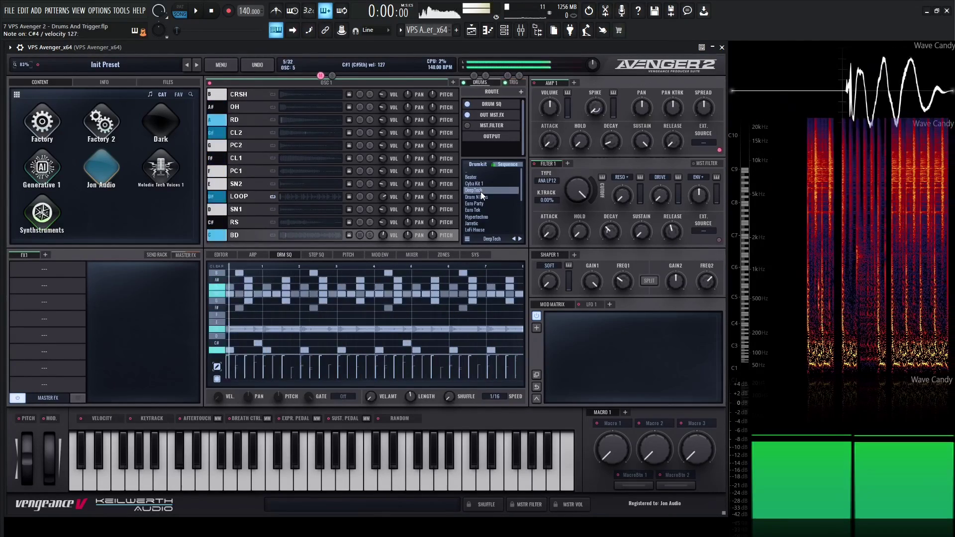
Step: Load only the drum kit of Cyba Kit 1 and audition it with the existing sequence
left_click(482, 164)
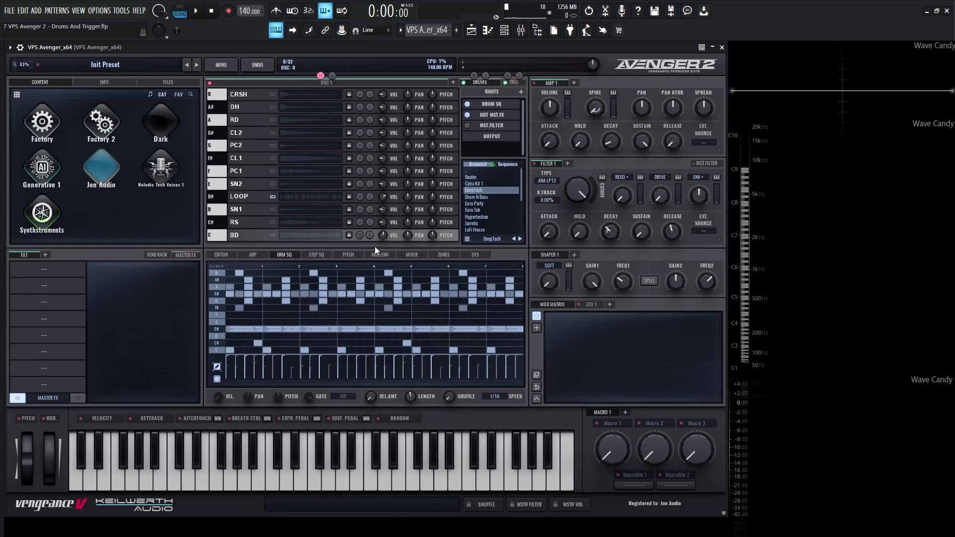
left_click(474, 185)
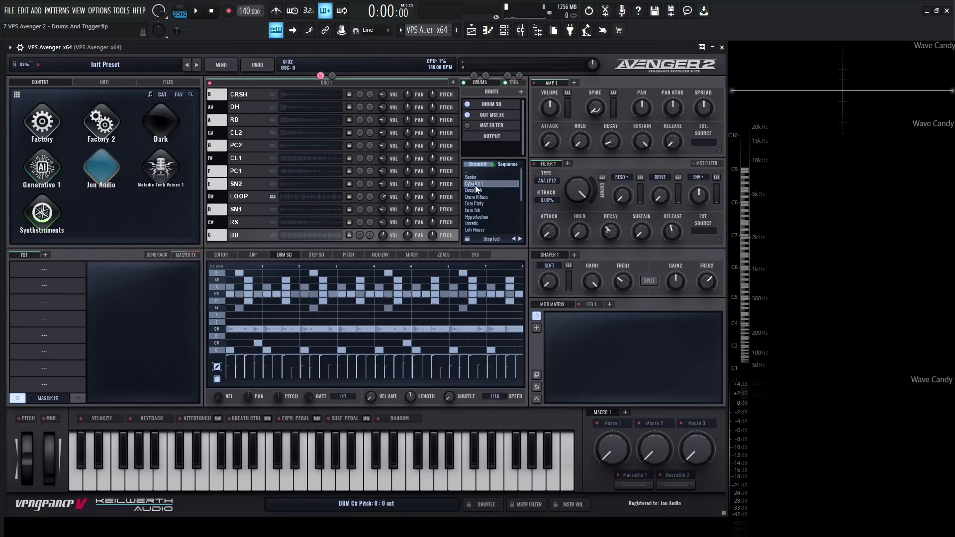
key("s")
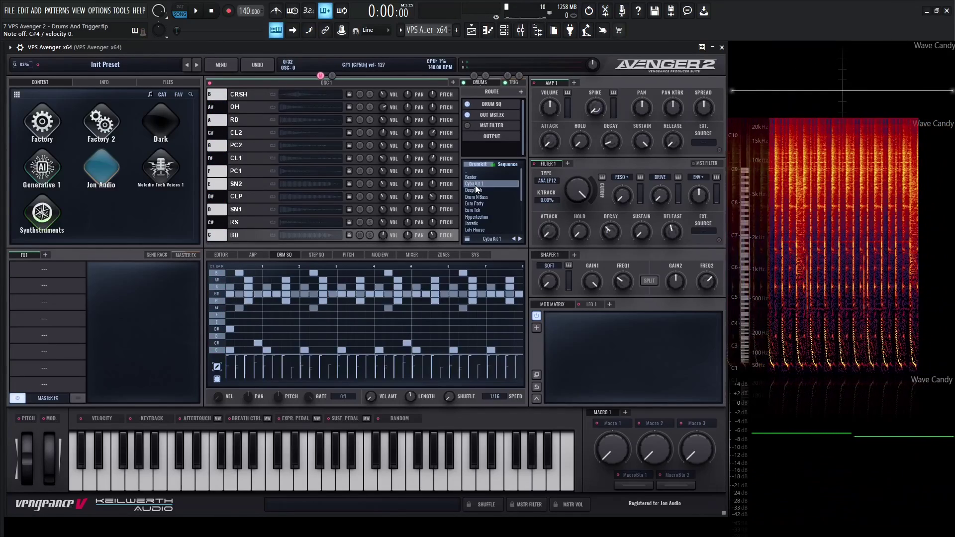
Step: Clear the drum sequence and place bass drum notes on the C row at all eight beats
left_click(216, 267)
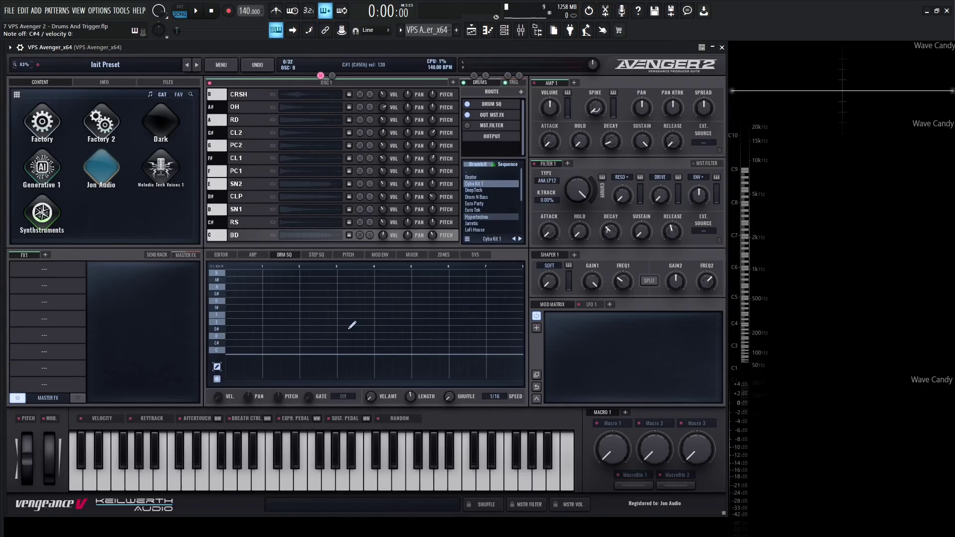
left_click(230, 350)
left_click(267, 350)
left_click(304, 350)
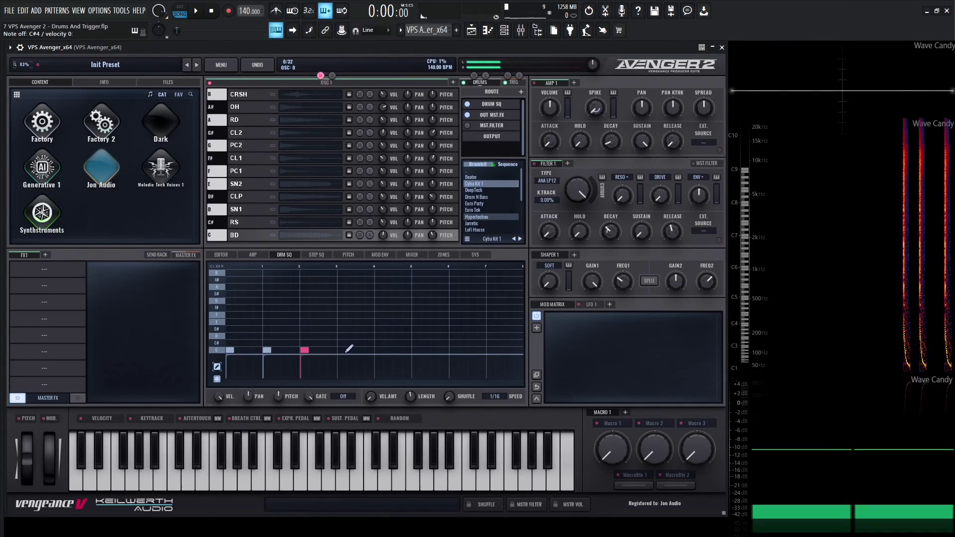
left_click(341, 350)
left_click(379, 350)
left_click(416, 350)
left_click(454, 350)
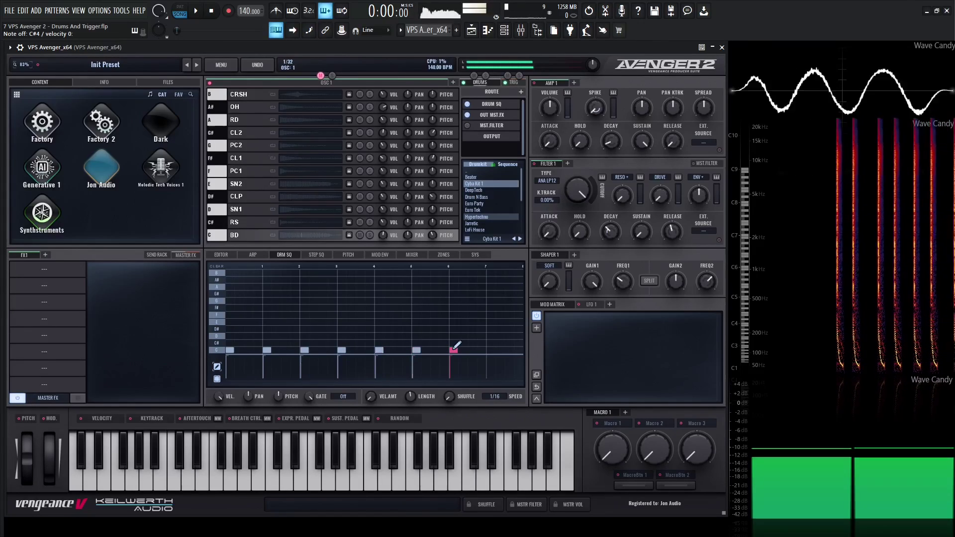
left_click(491, 350)
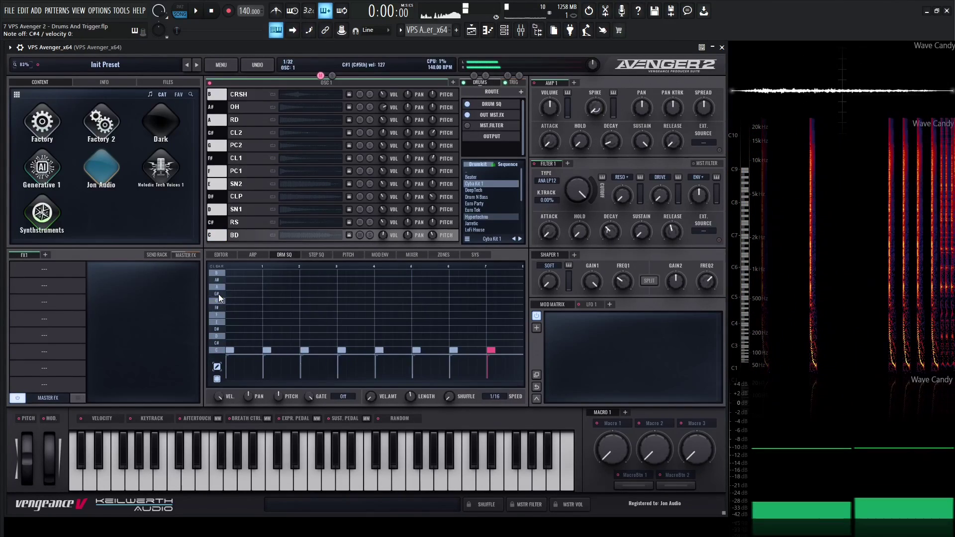
Step: Add CL2 hi-hat notes on the G# row halfway between all the bass drum hits and play the pattern
left_click(243, 294)
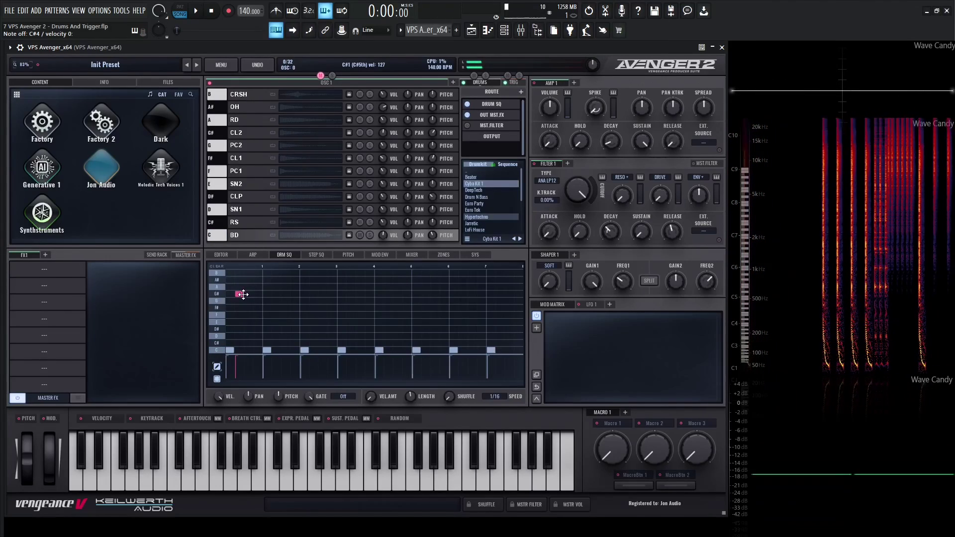
left_click_drag(243, 294, 250, 294)
left_click(285, 294)
left_click(323, 295)
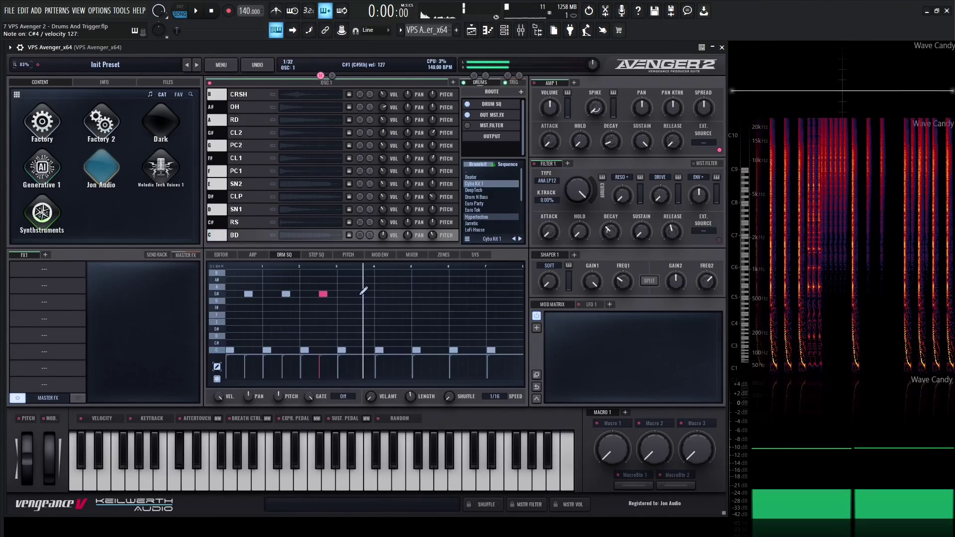
left_click(361, 294)
left_click(397, 294)
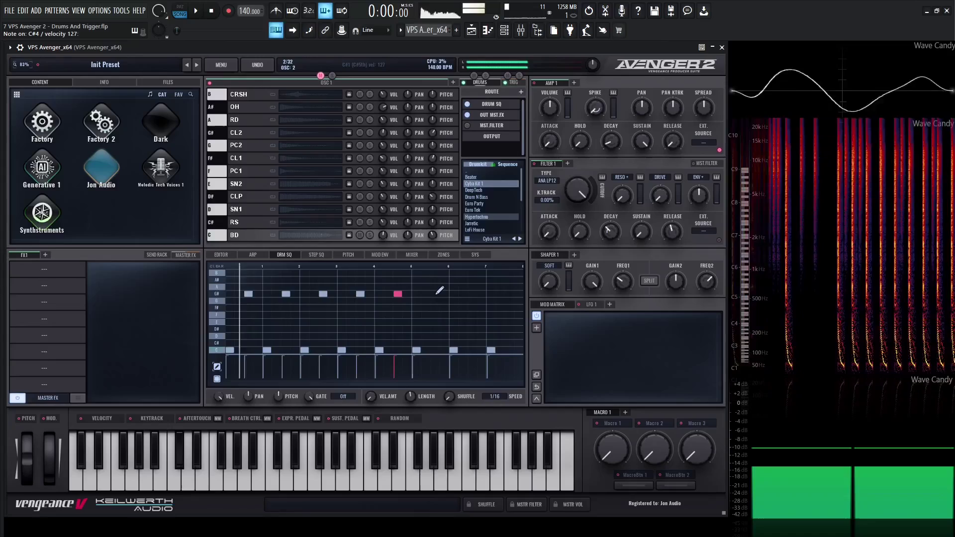
left_click(435, 294)
left_click(472, 294)
left_click(510, 294)
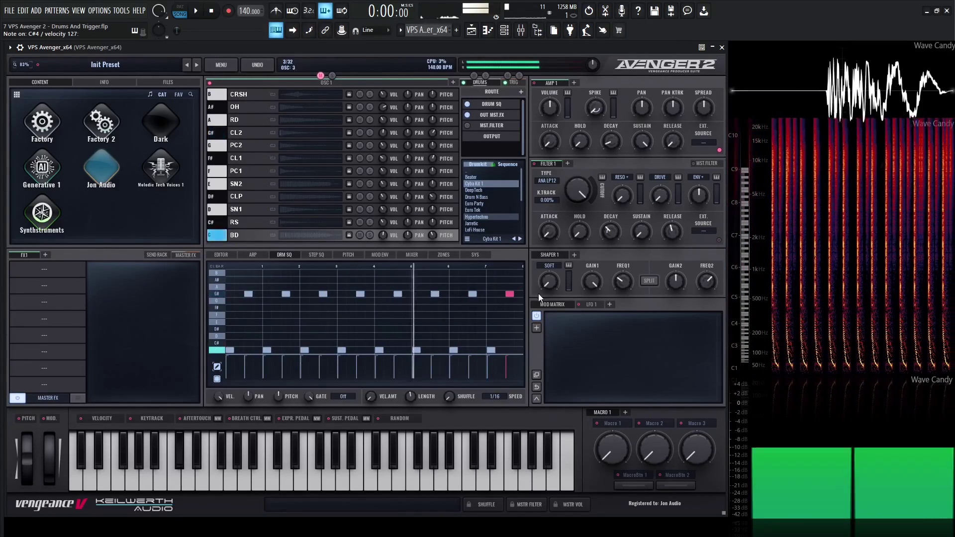
key("space")
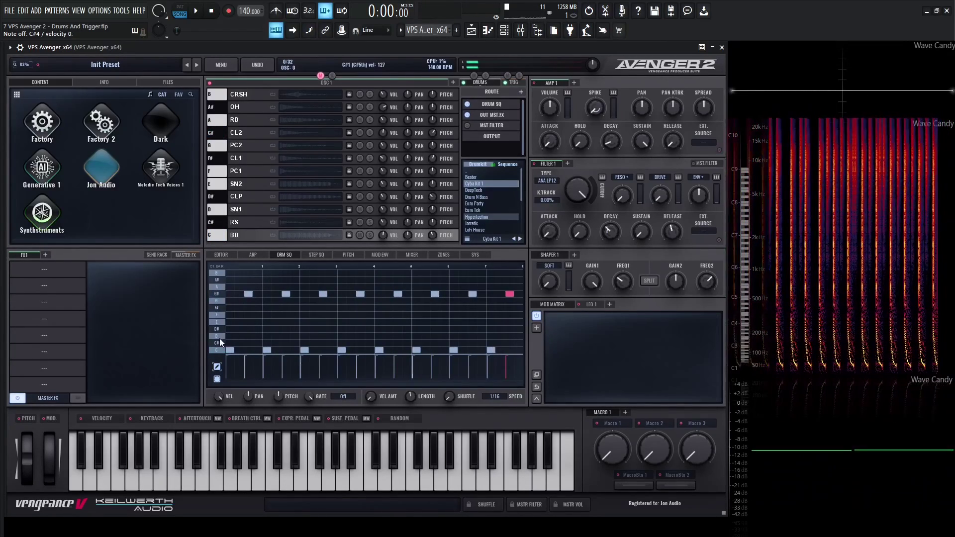
Step: Audition the D row's snare and place SN1 notes on grid lines 1, 3, 5 and 7
left_click(219, 338)
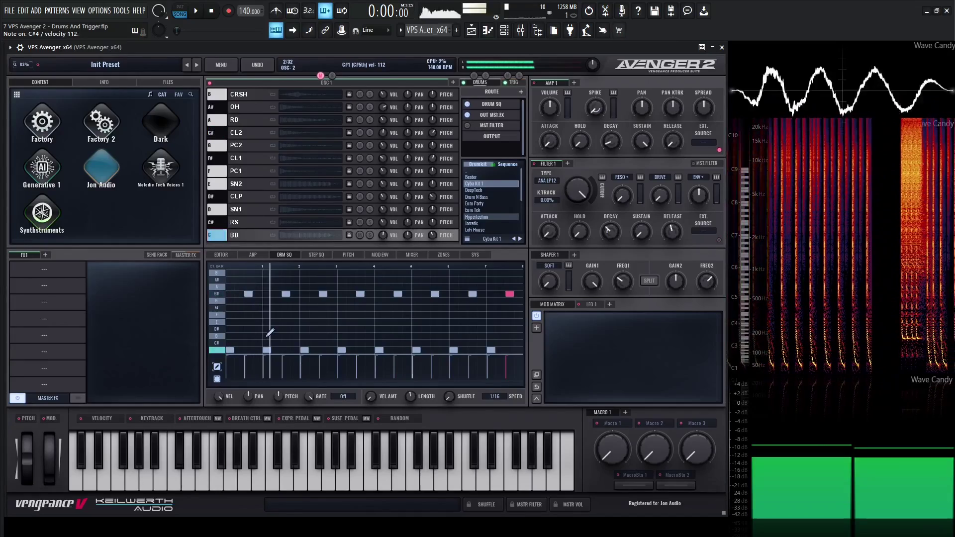
left_click(267, 336)
left_click(341, 337)
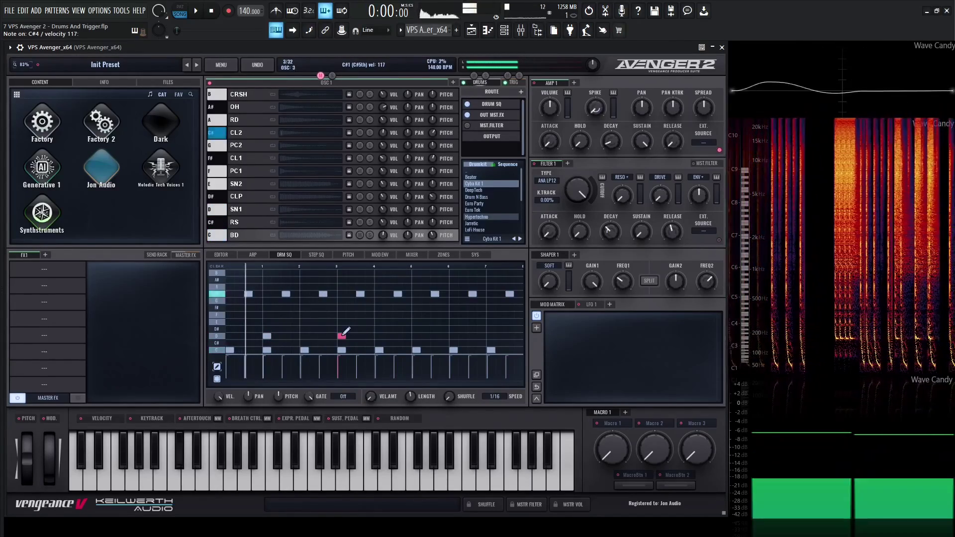
left_click(417, 337)
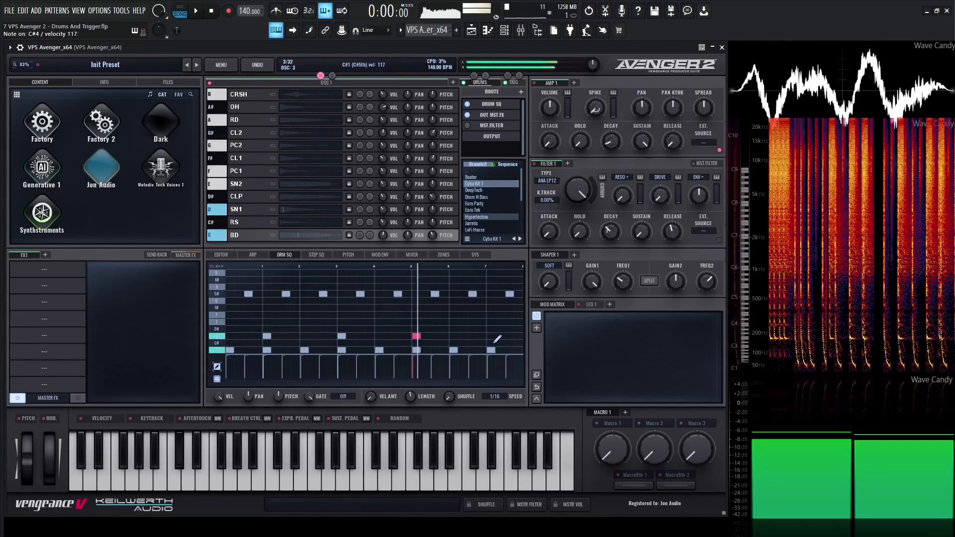
left_click(490, 336)
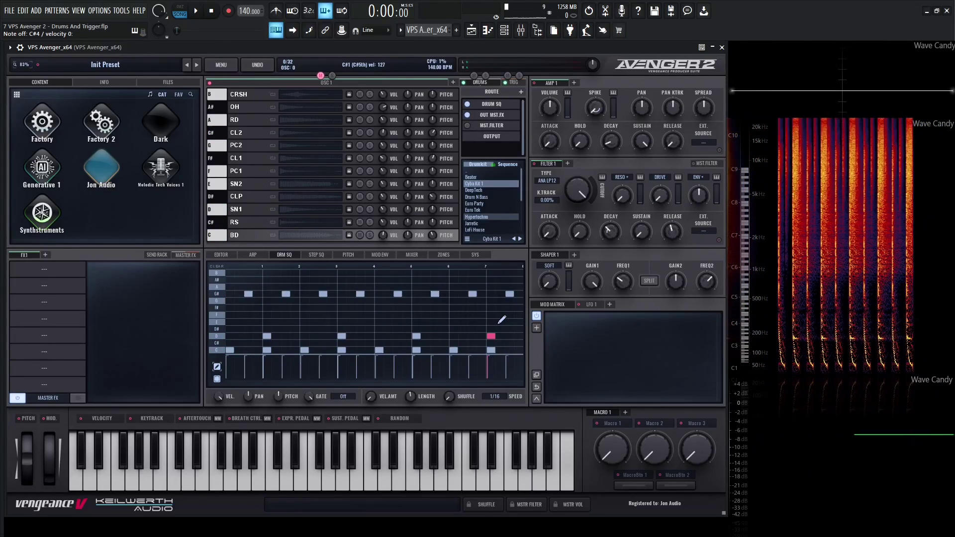
Step: Check the save options for drum kits and sequences without saving anything
left_click(467, 239)
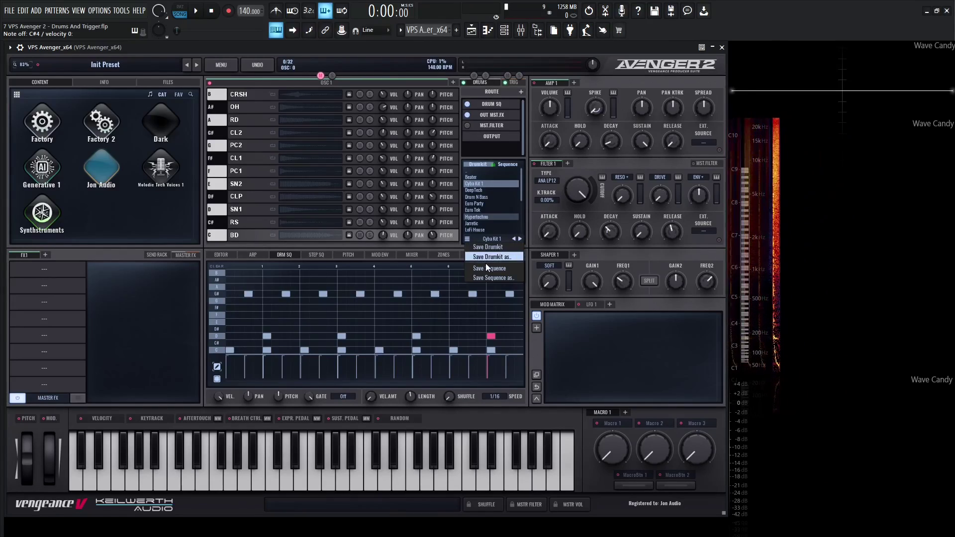
left_click(439, 253)
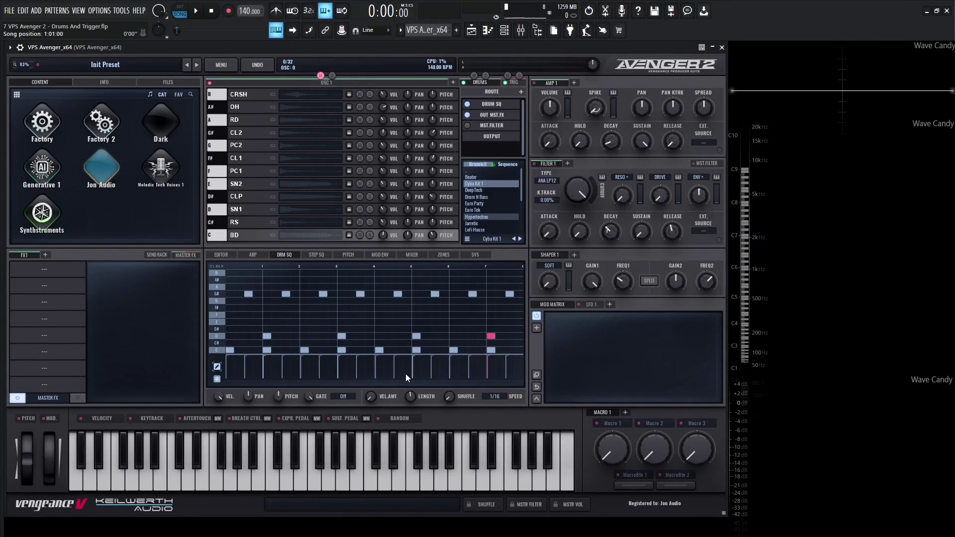
Step: Clear the drum sequence, place a test note on the D# row at grid line 1, and nudge it through neighbouring rows and steps
left_click(221, 266)
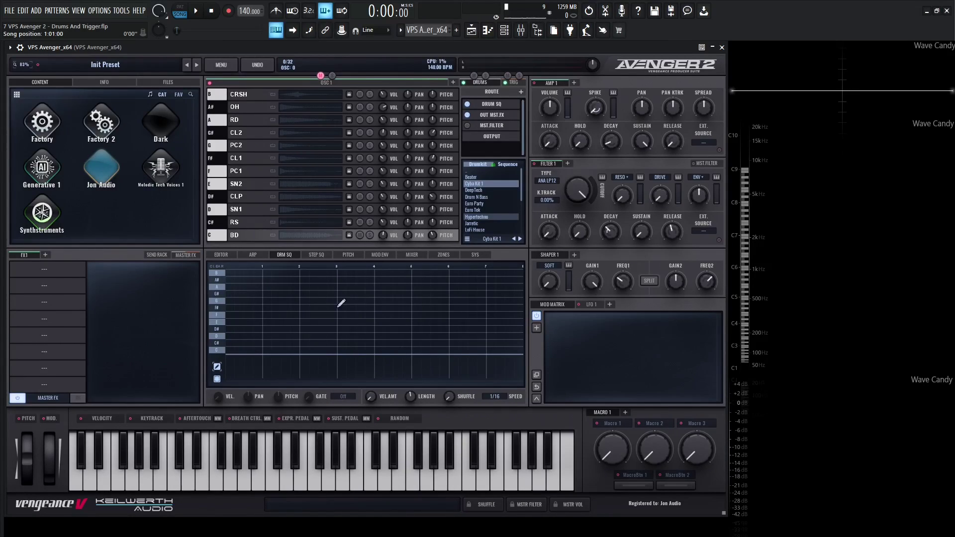
left_click(266, 329)
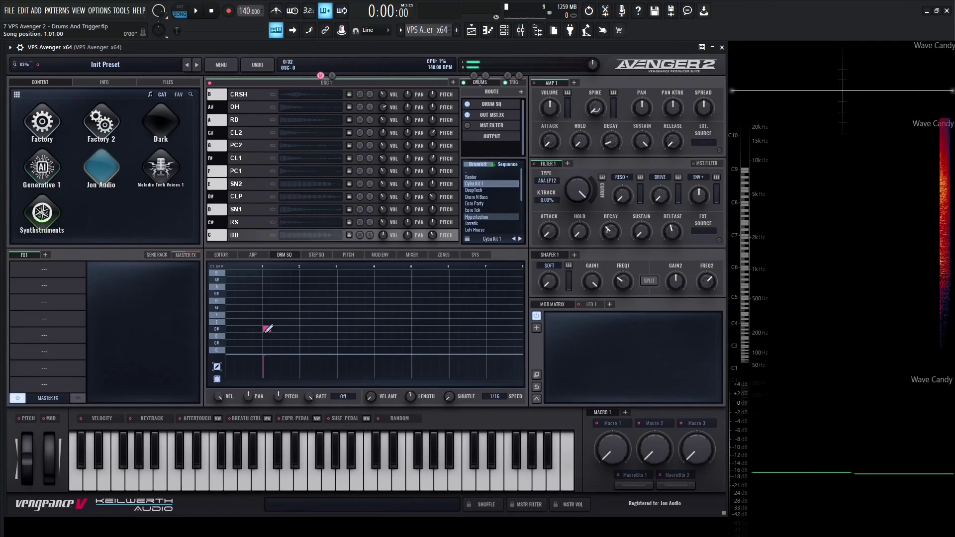
key("Up")
key("Up")
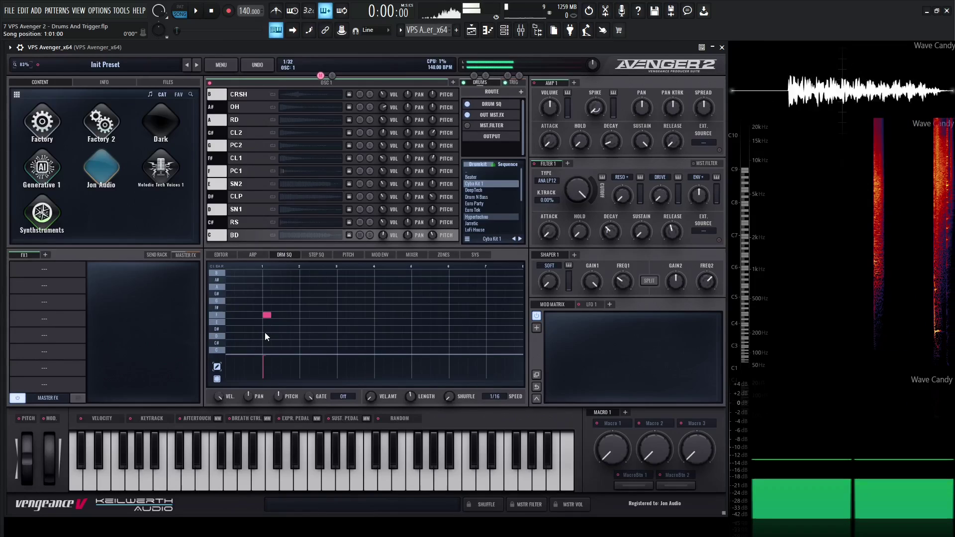
key("Down")
key("Left")
key("Left")
key("Right")
key("Right")
key("Down")
key("Down")
key("Up")
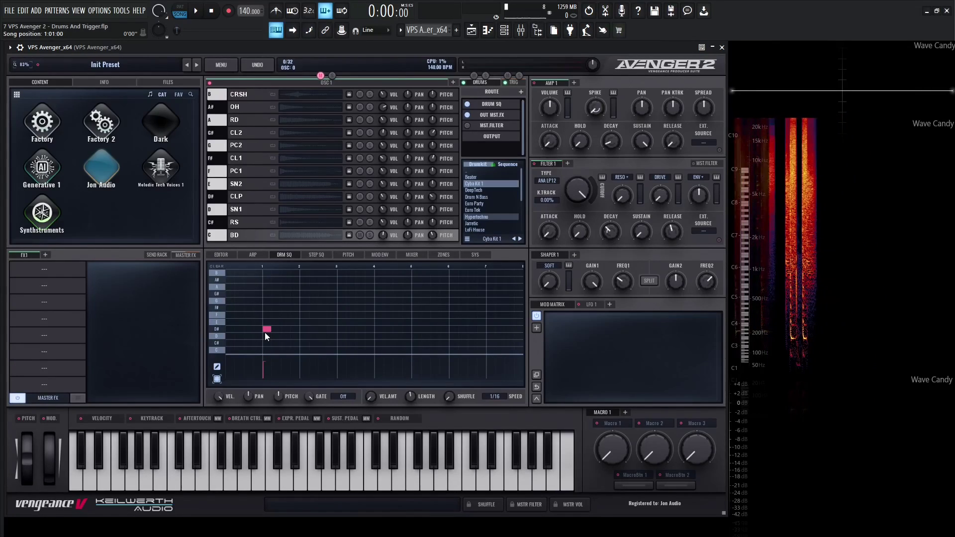
Step: Replace the test note with bass drum notes on the C row at the first three beats, and select all three
right_click(266, 331)
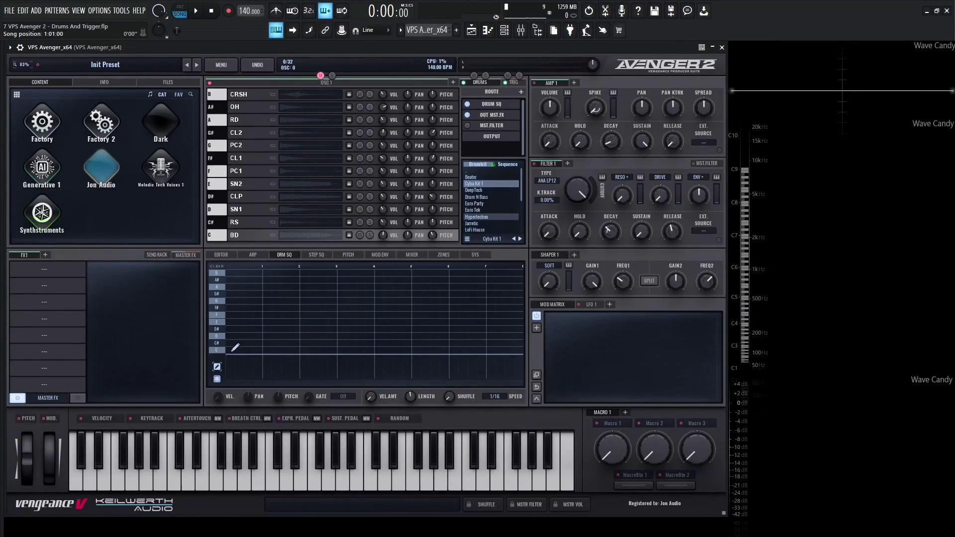
left_click(229, 351)
left_click(267, 350)
left_click(304, 350)
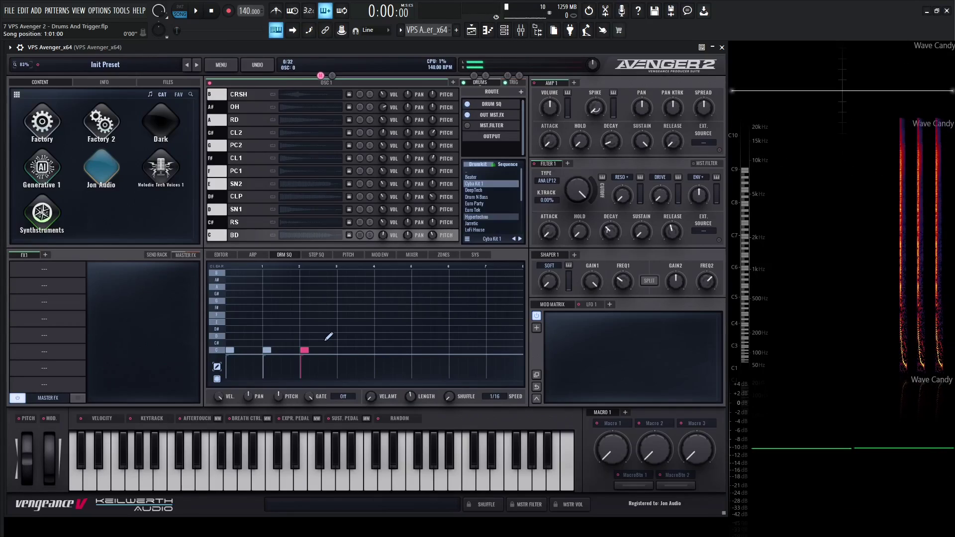
left_click_drag(309, 321, 226, 367)
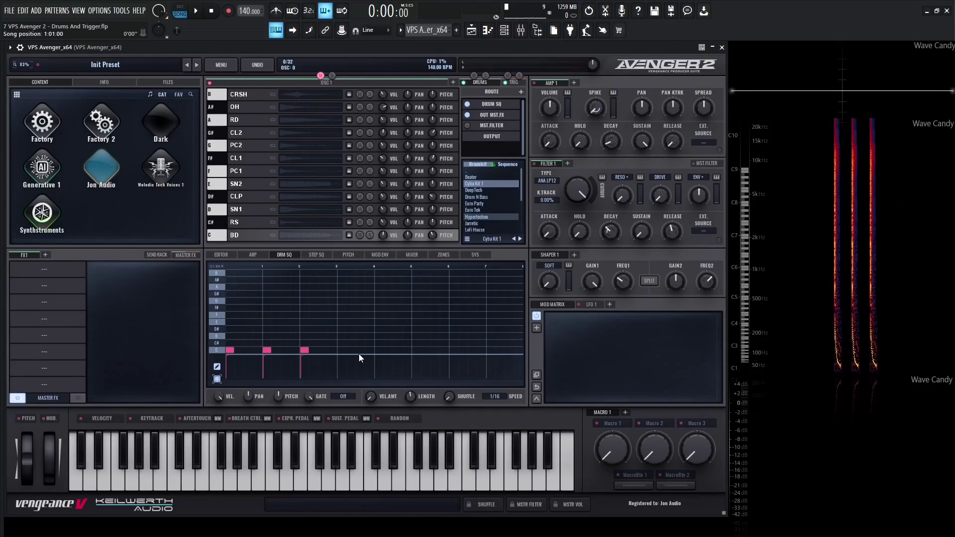
Step: Replace the three selected bass drum notes with a Fill 4th pattern on the C row and play it back
right_click(311, 306)
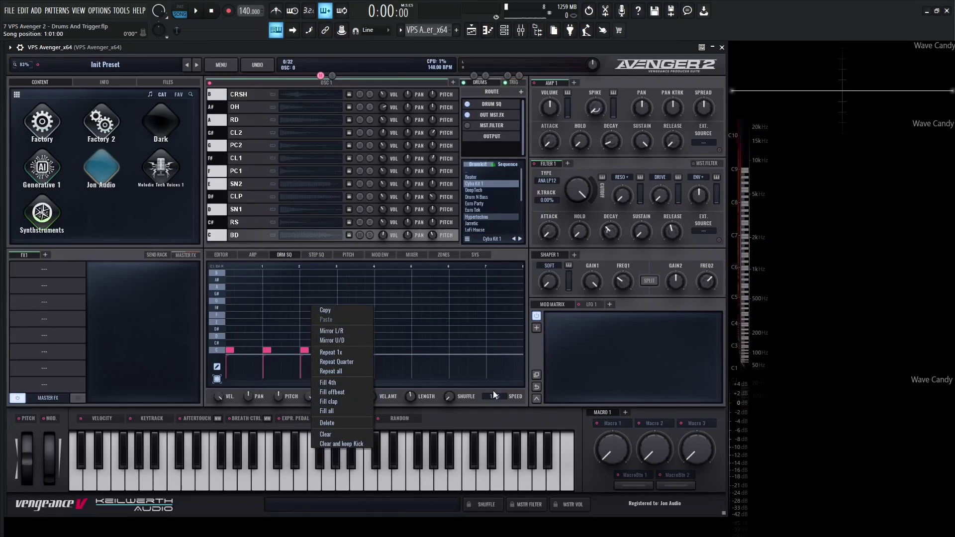
left_click(343, 423)
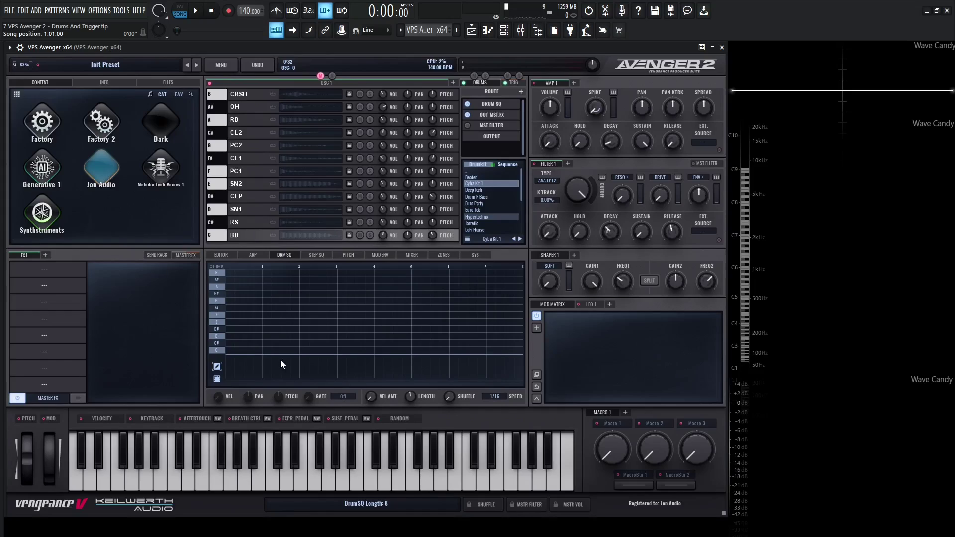
right_click(229, 350)
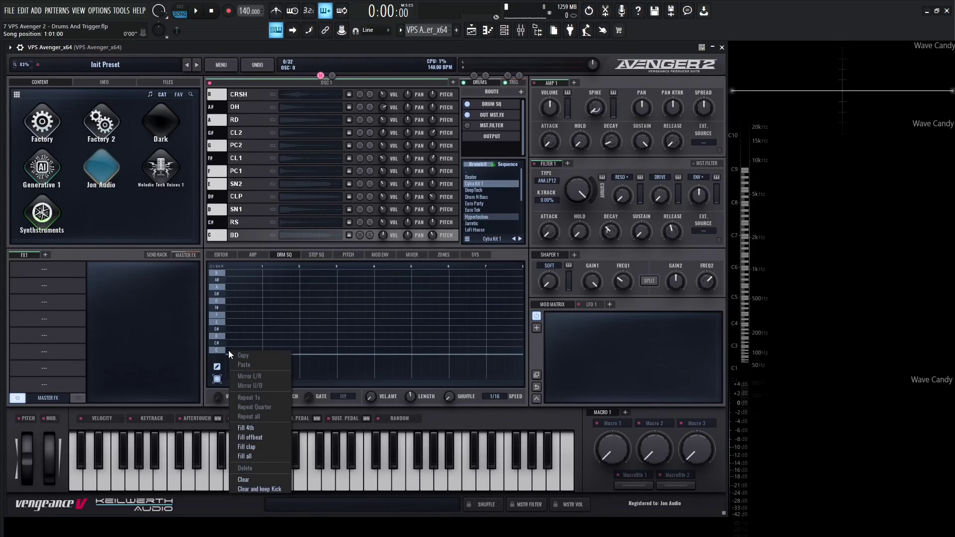
left_click(259, 430)
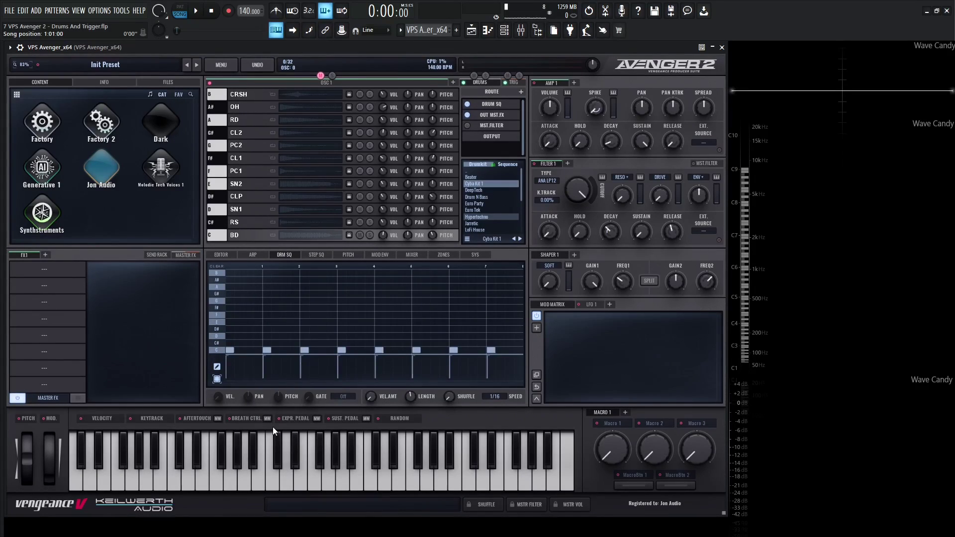
key("s")
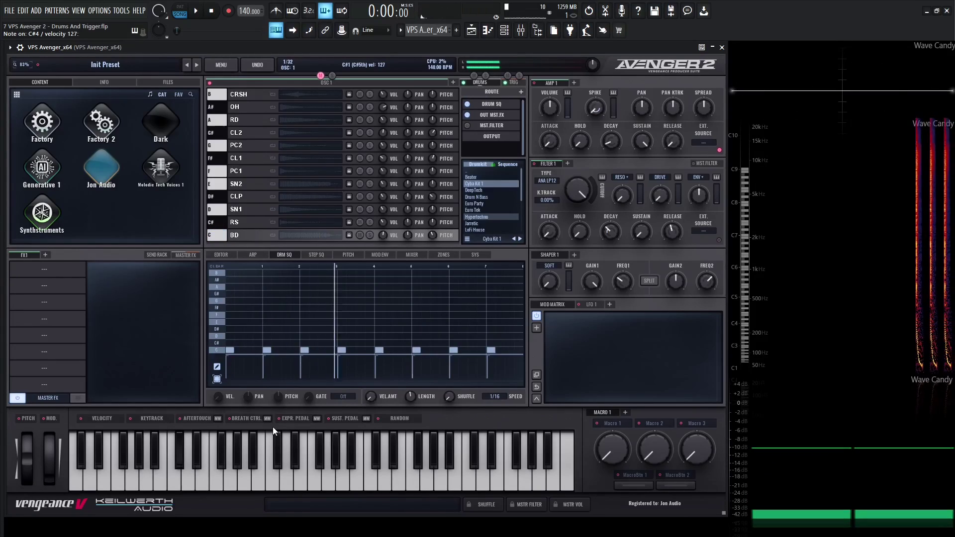
Step: Add a Fill clap pattern with the D row's snare and play the sequence back
left_click(220, 334)
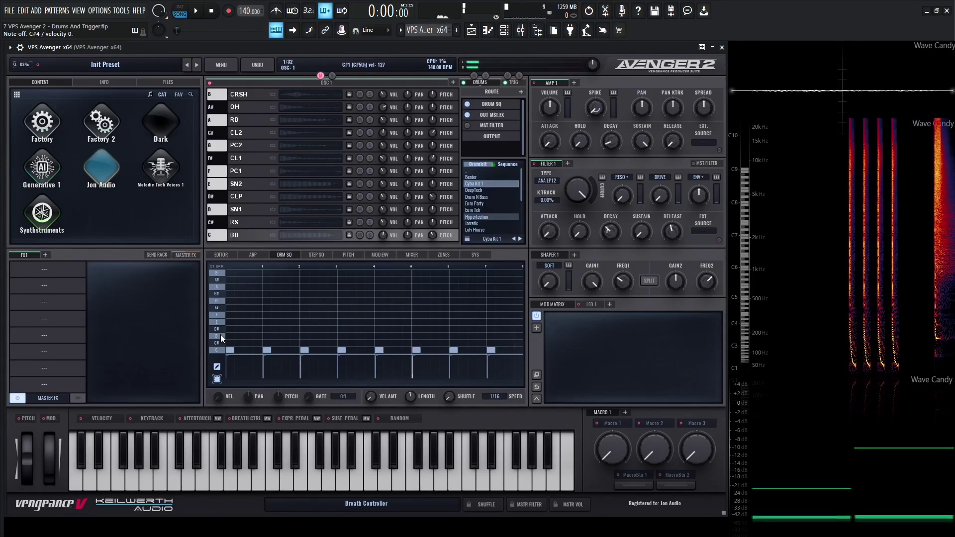
right_click(232, 338)
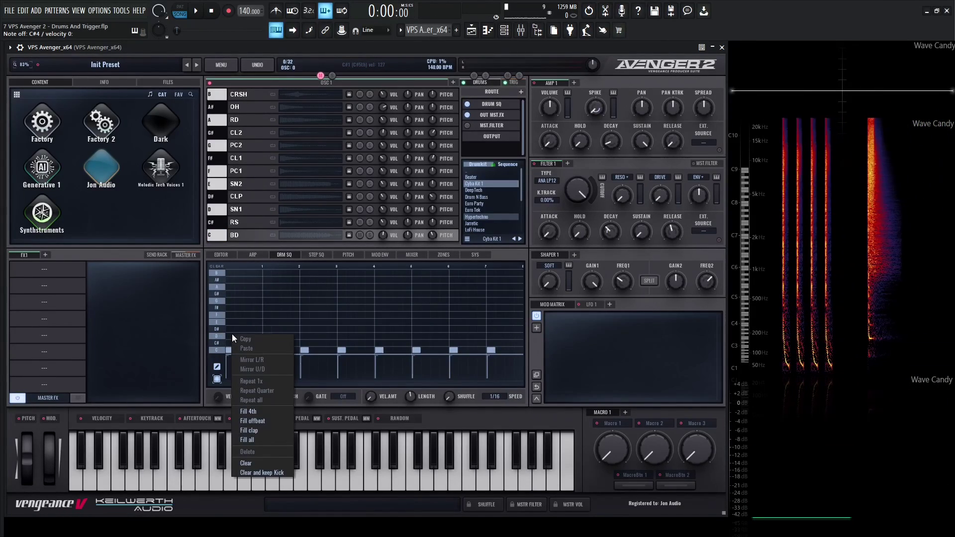
left_click(271, 435)
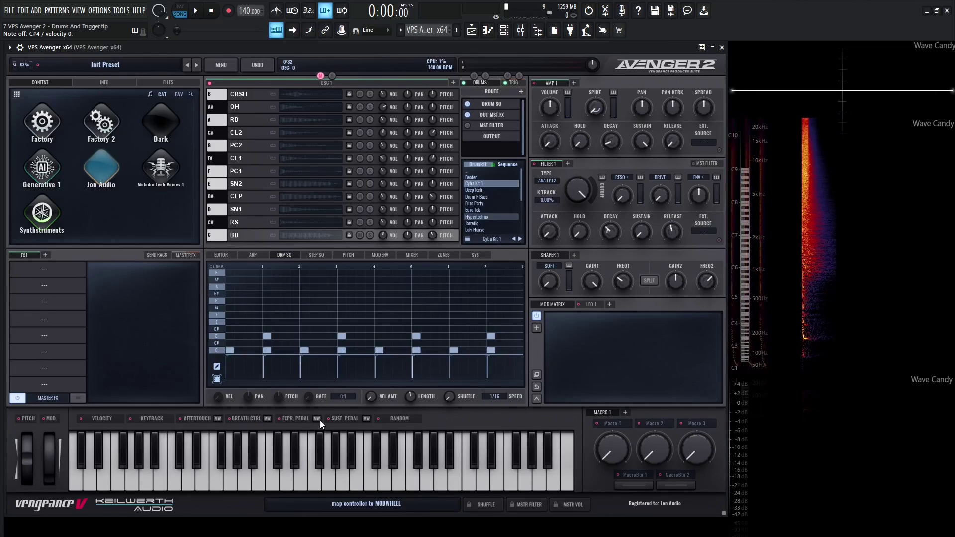
key("s")
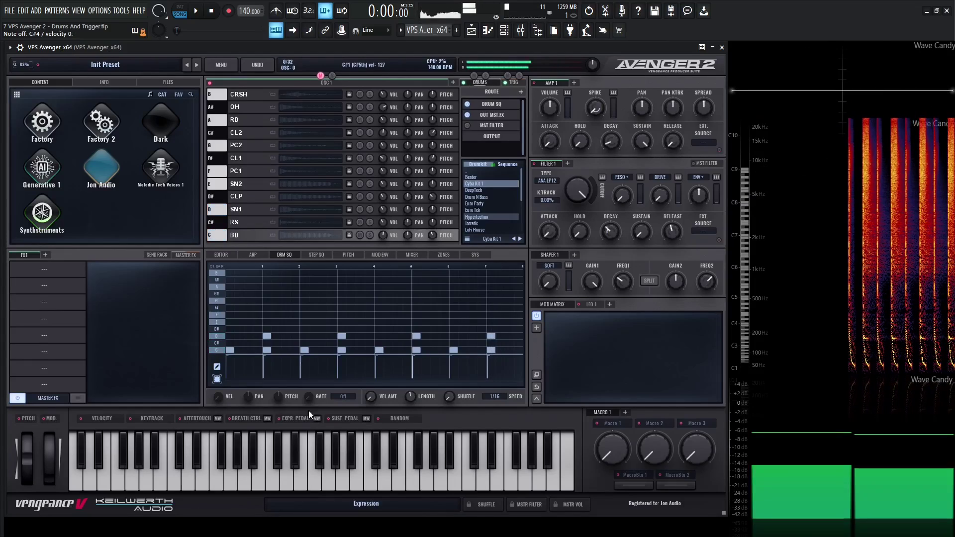
Step: Add a Fill offbeat pattern to the G# row, and clear the whole sequence
right_click(230, 295)
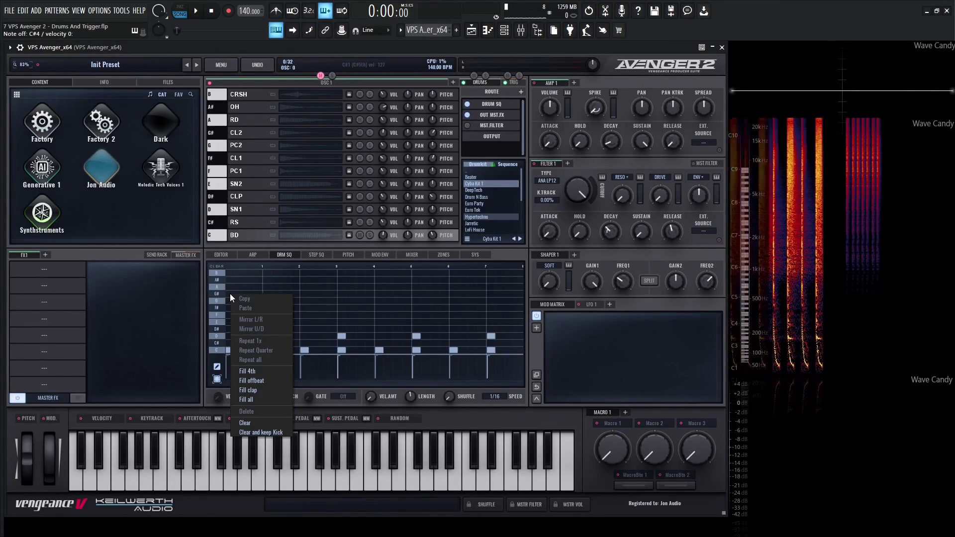
left_click(271, 382)
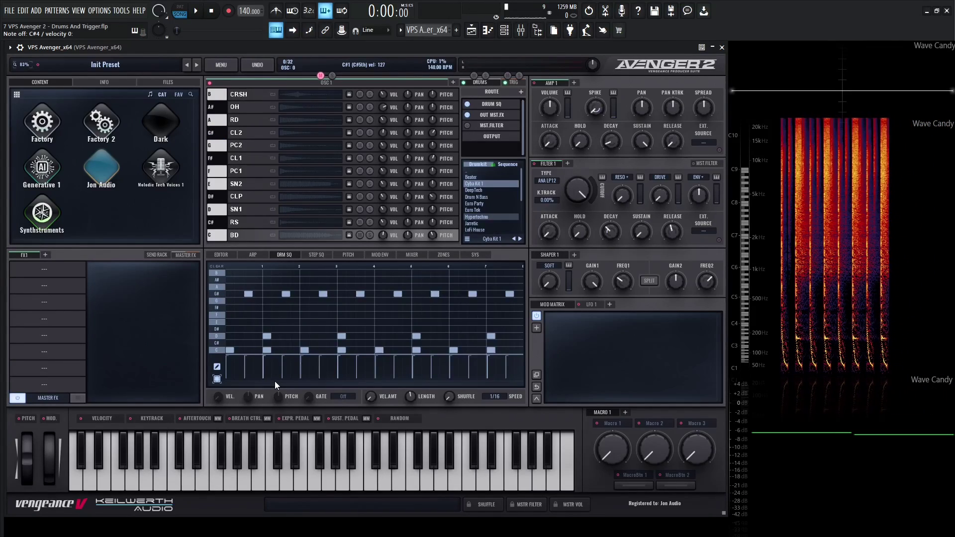
left_click(225, 266)
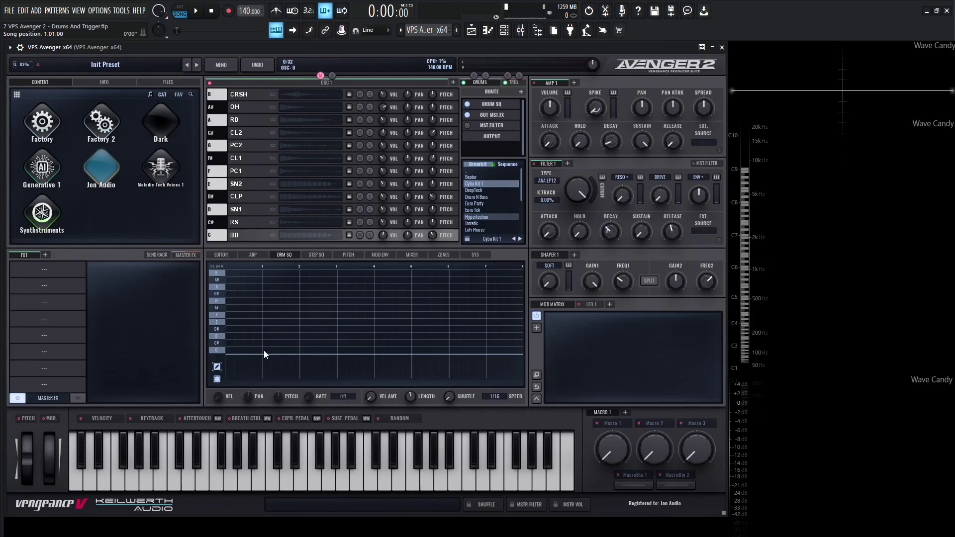
Step: Place bass drum notes on the C row at the start and half a beat in, and duplicate the pair with Repeat 1x
left_click(229, 350)
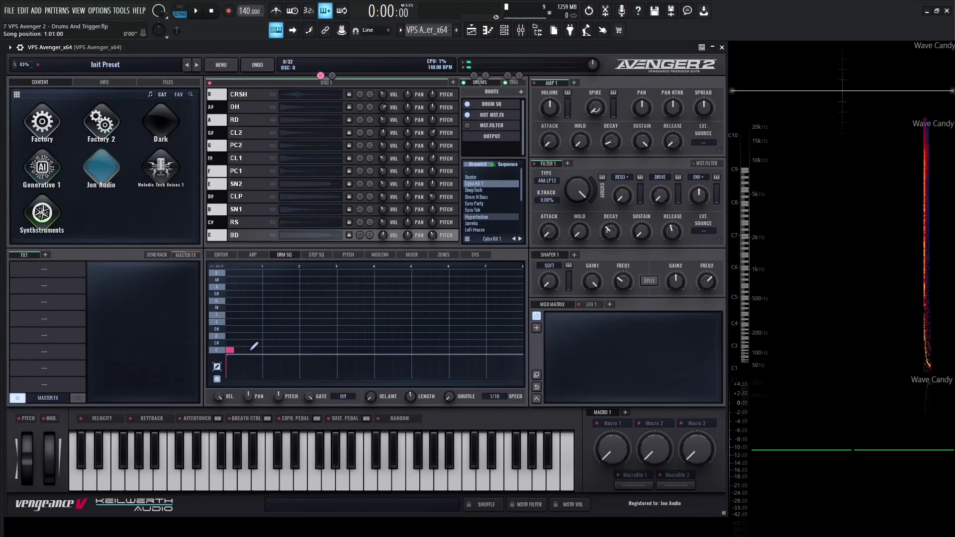
left_click(247, 350)
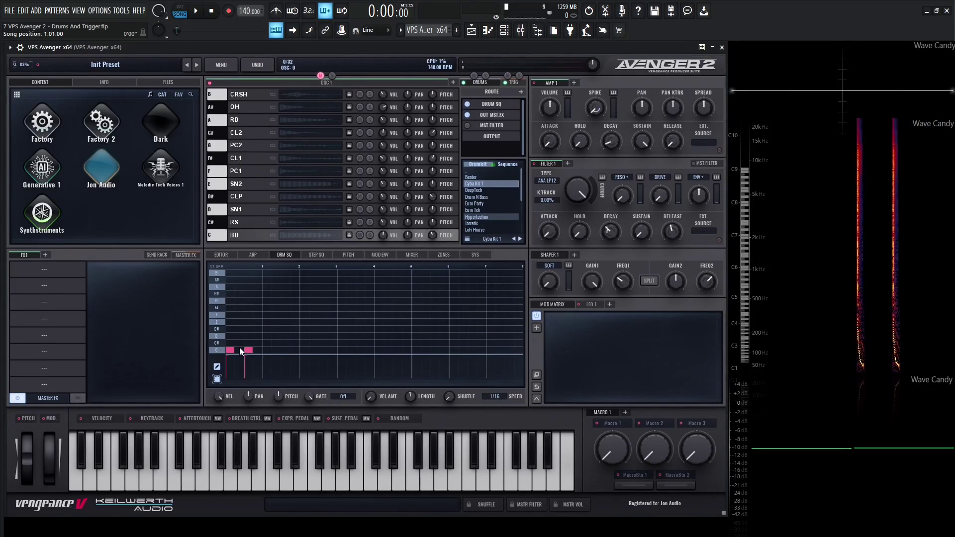
right_click(240, 347)
left_click(264, 392)
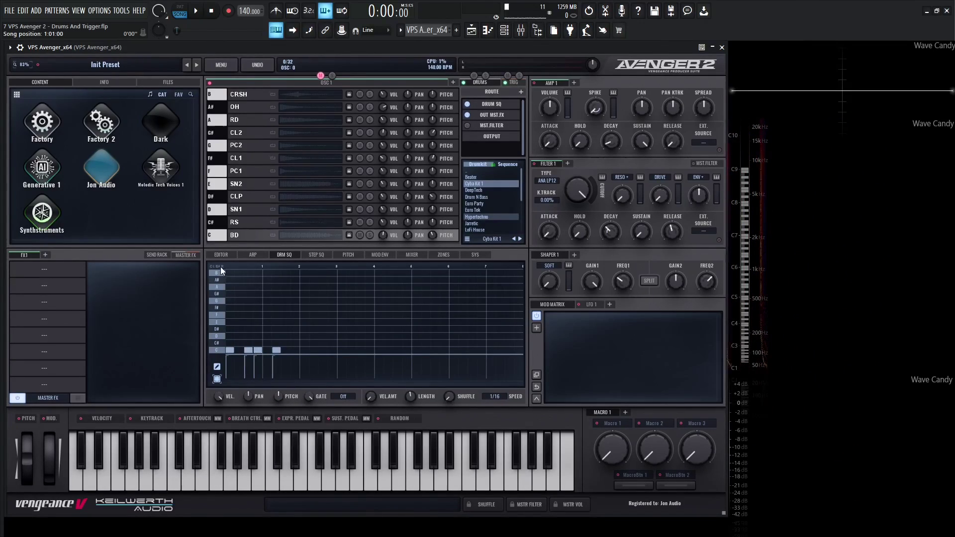
Step: Enter the same two bass drum notes in the cleared sequence and duplicate them with Repeat Quarter
left_click(231, 350)
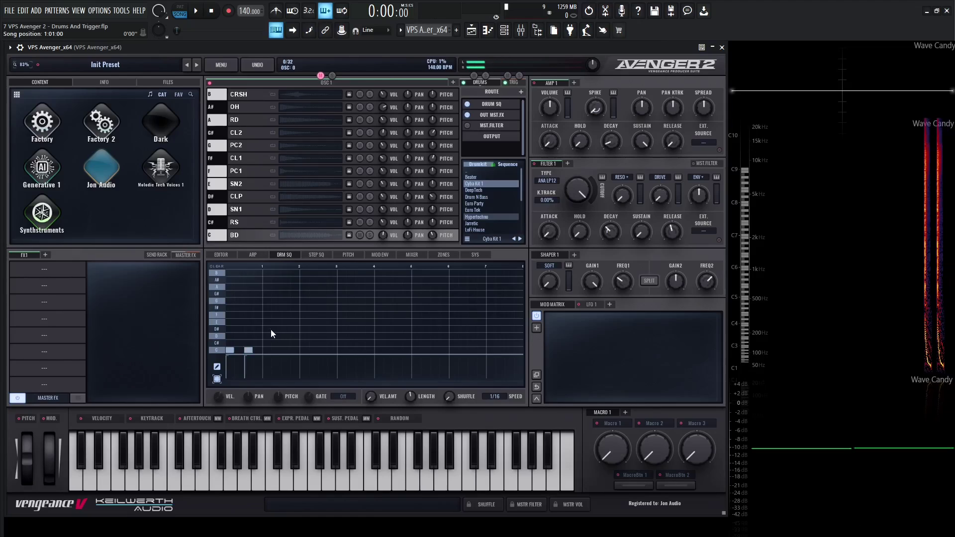
right_click(238, 347)
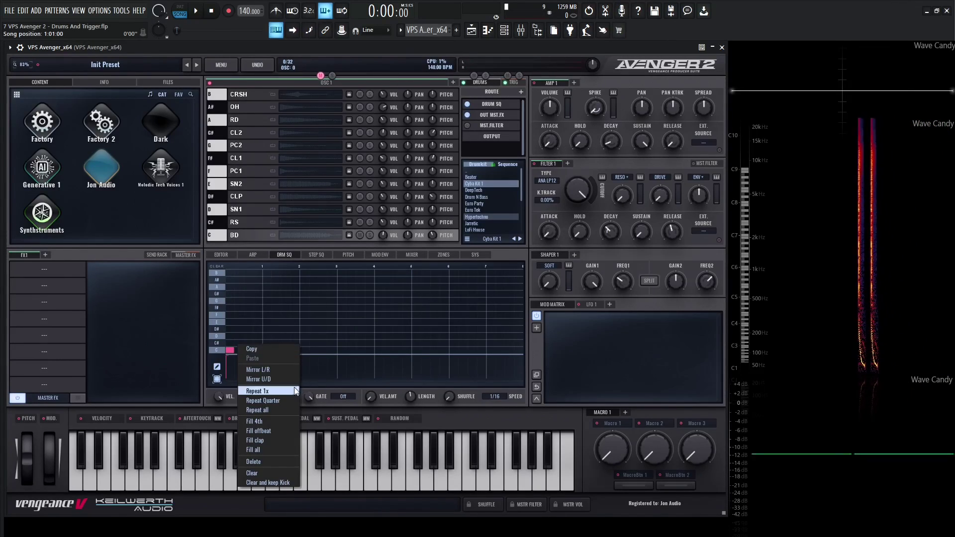
left_click(280, 393)
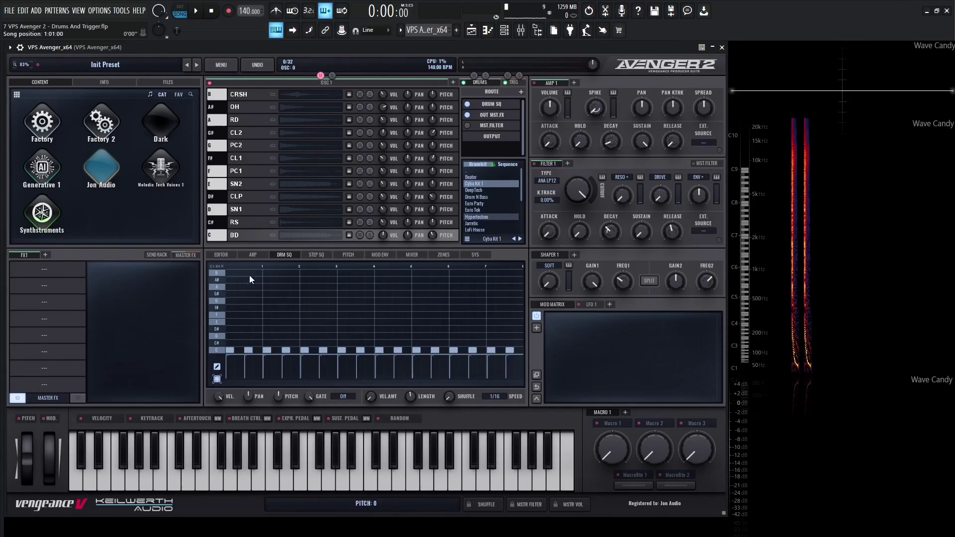
Step: Clear the sequence, re-enter the two bass drum notes half a beat apart, and duplicate them with Repeat all
left_click(217, 267)
left_click(231, 350)
left_click(249, 350)
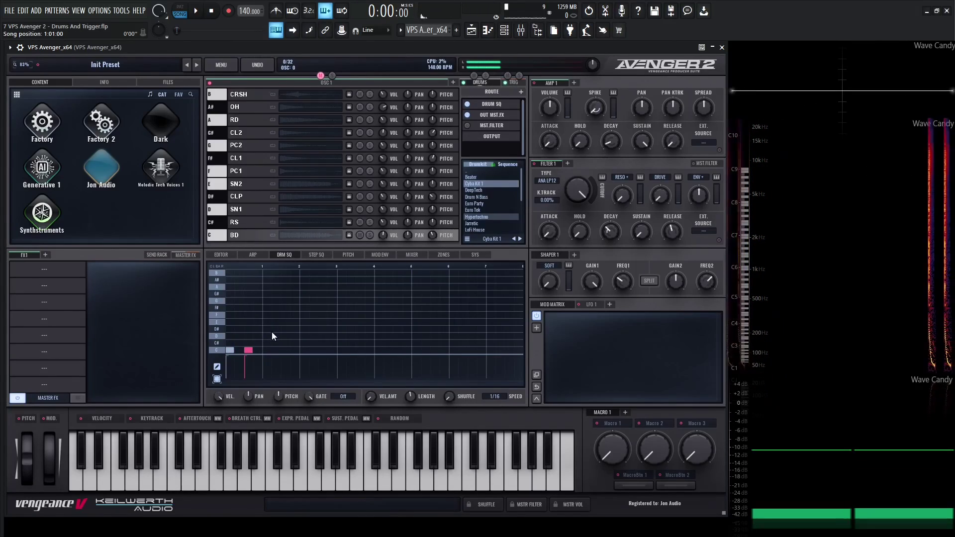
right_click(246, 352)
left_click(281, 409)
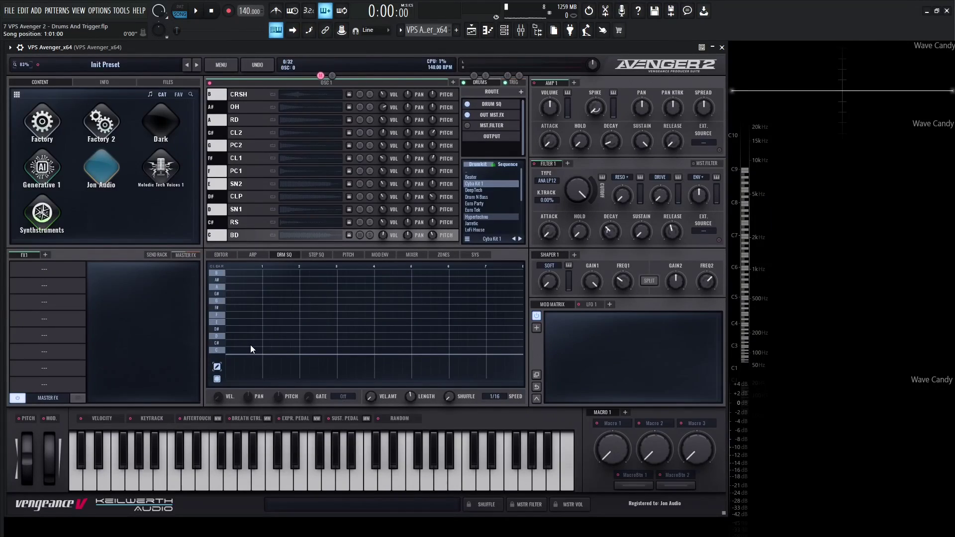
Step: Examine the sequencer's Clear and Clear and keep Kick options and its draw tool without choosing a clearing option
right_click(250, 346)
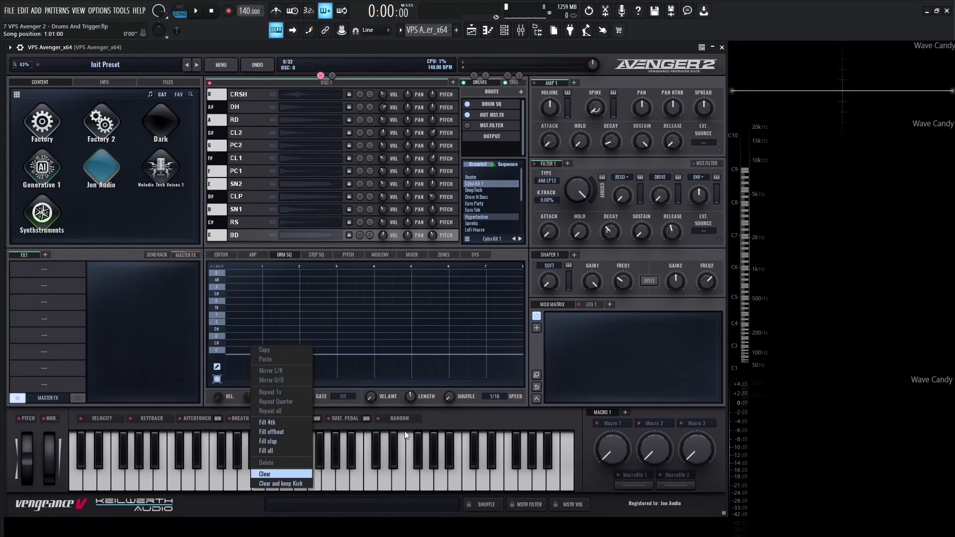
left_click(531, 401)
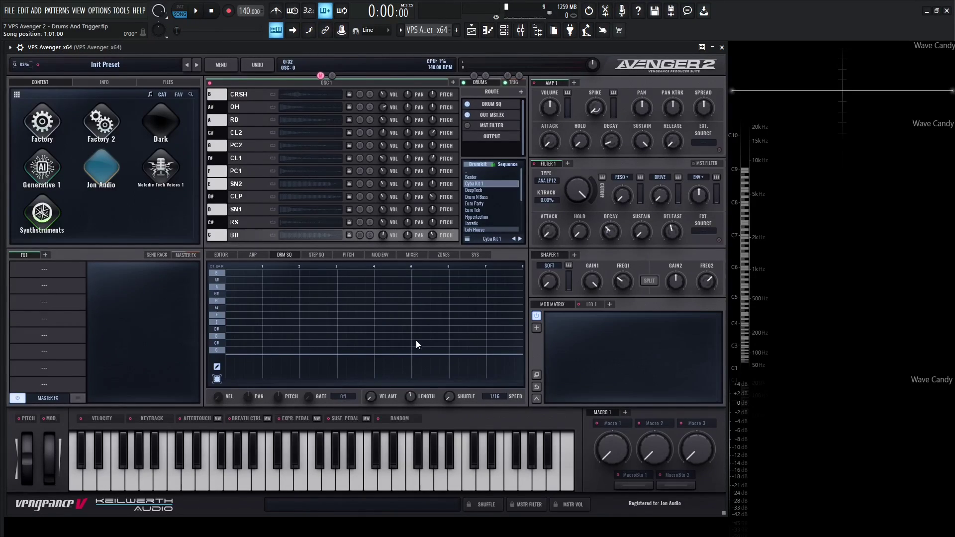
left_click(218, 368)
right_click(285, 326)
left_click(534, 363)
right_click(262, 323)
left_click(417, 285)
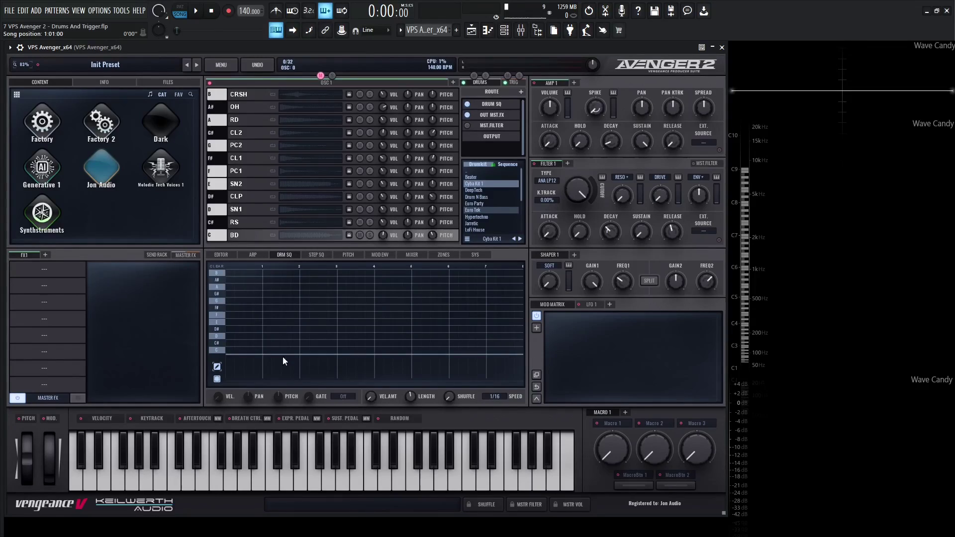
Step: Place bass drum notes on the C row at the start and grid line 1, trying the first note's velocity, pan, pitch and gate controls
left_click(231, 351)
left_click_drag(222, 398, 310, 412)
left_click(267, 350)
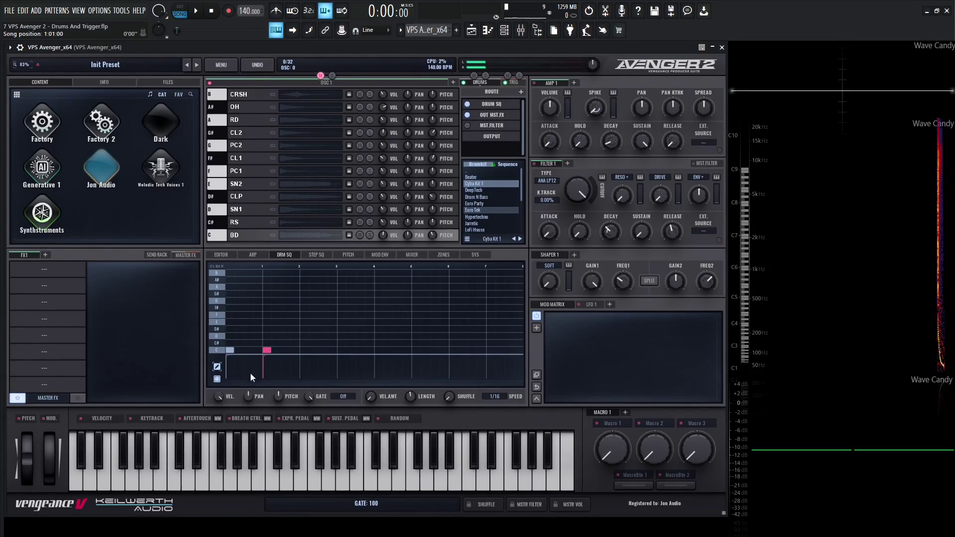
Step: Apply the ROLL 3 variant 3 even to the bass drum note at grid line 1, play it back, and set the roll to Off
left_click(348, 397)
mouse_move(364, 443)
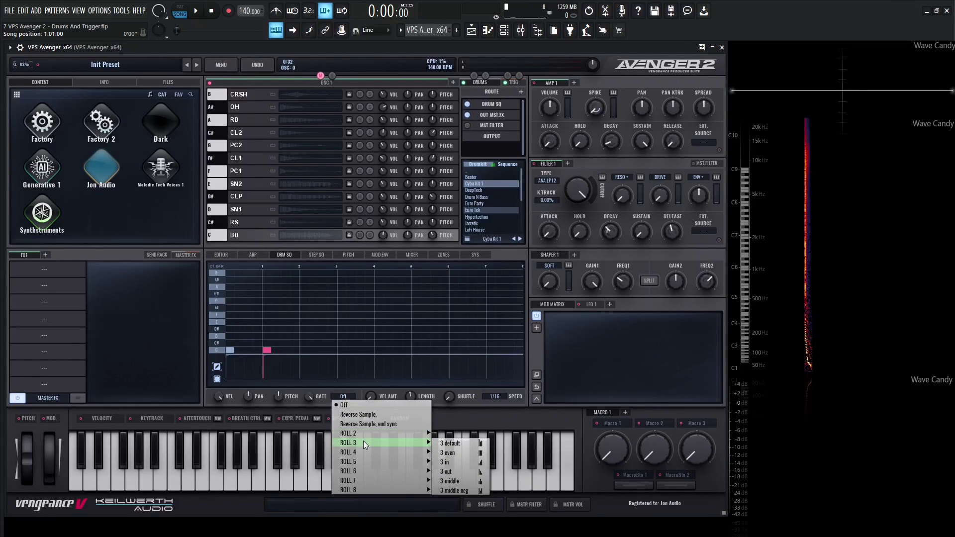
left_click(473, 454)
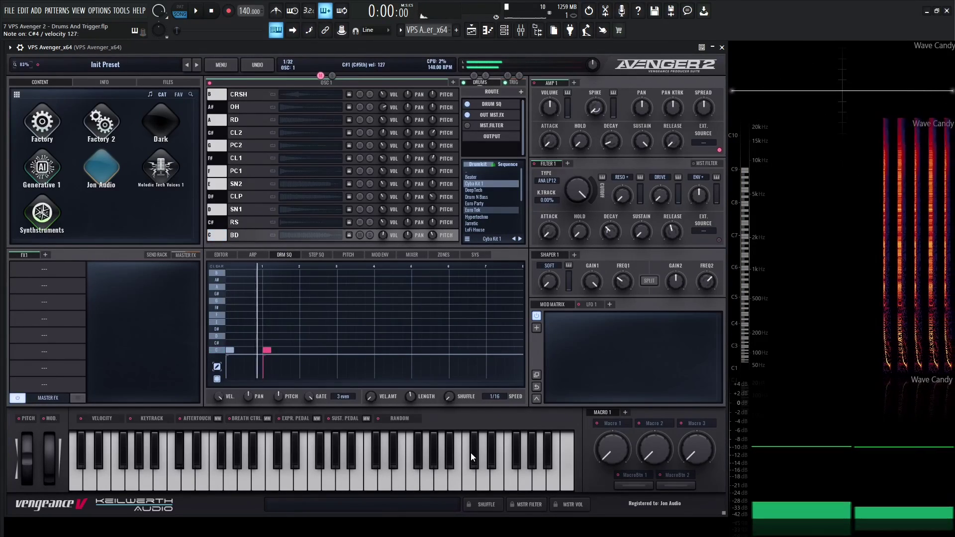
left_click(342, 398)
mouse_move(372, 492)
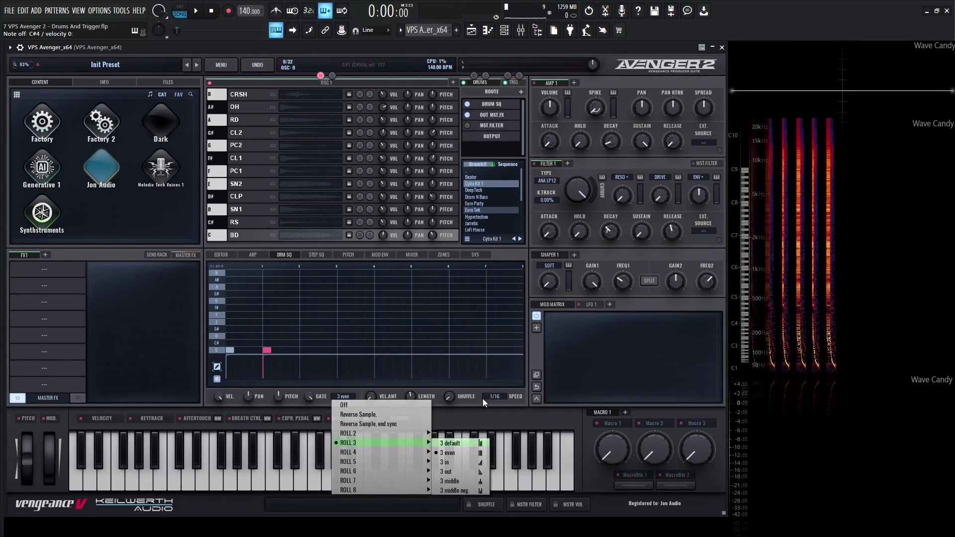
left_click(359, 406)
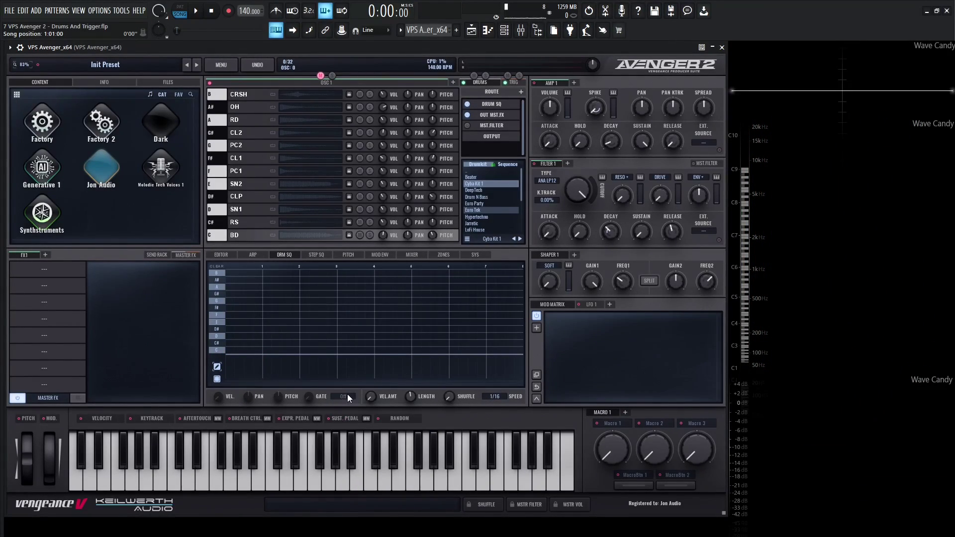
Step: Place a snare note on the D row at grid line 2 and try Reverse Sample and Reverse Sample, end sync on it
left_click(304, 336)
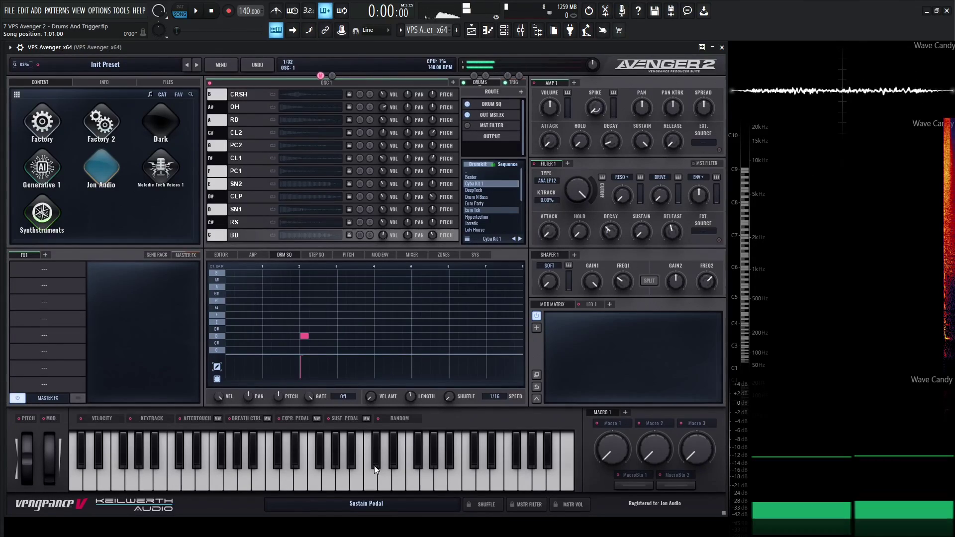
left_click(348, 398)
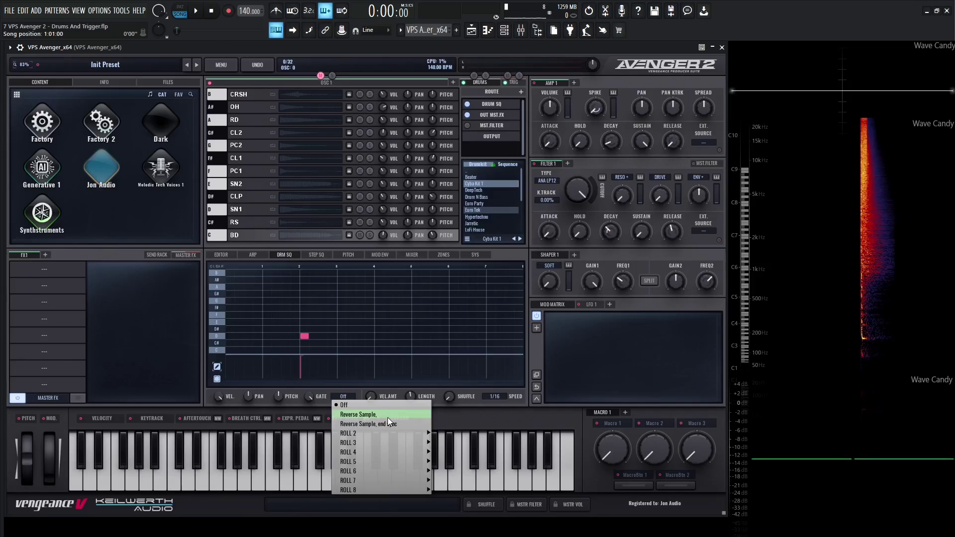
left_click(362, 415)
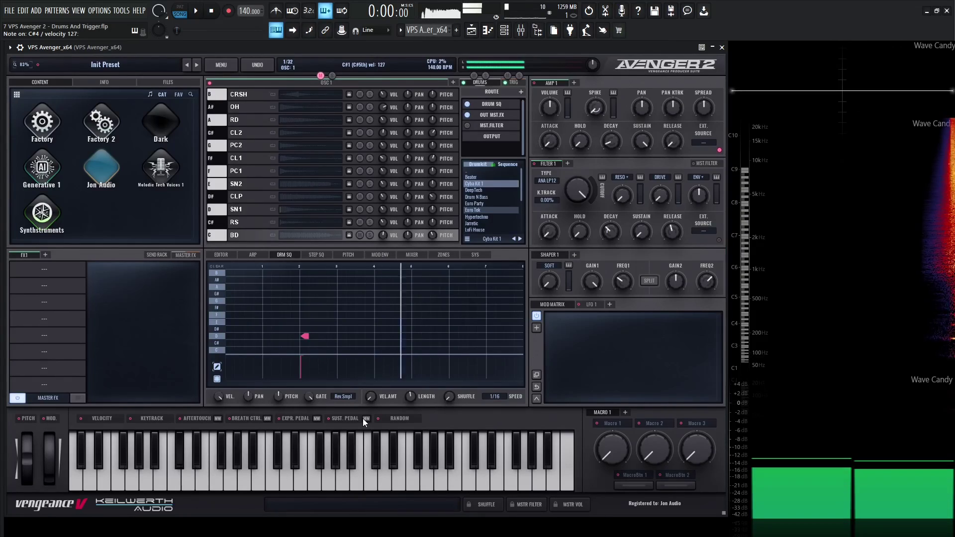
left_click(343, 397)
left_click(360, 423)
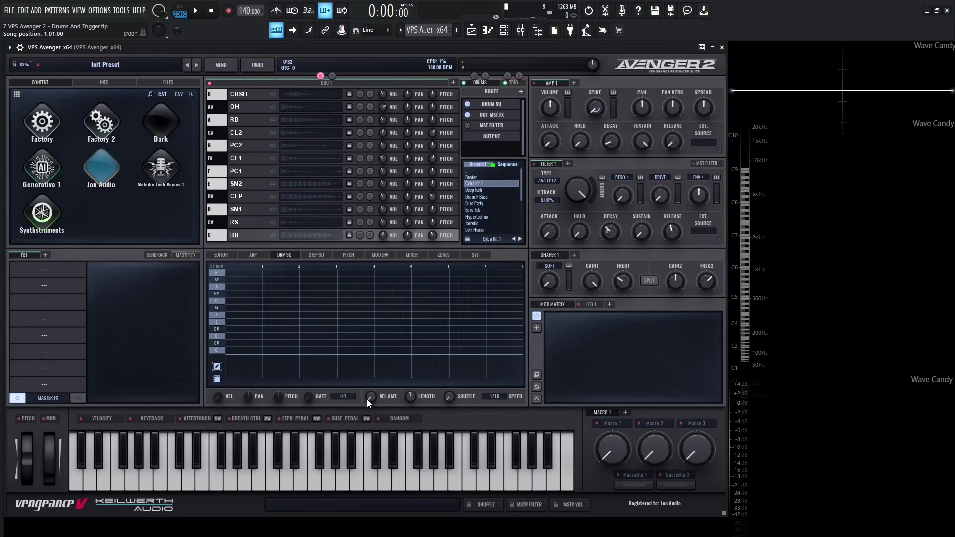
Step: Load Cyba Kit 1 with its drum sequence, reset the velocity amount, and set the sequence length to 7
left_click(482, 184)
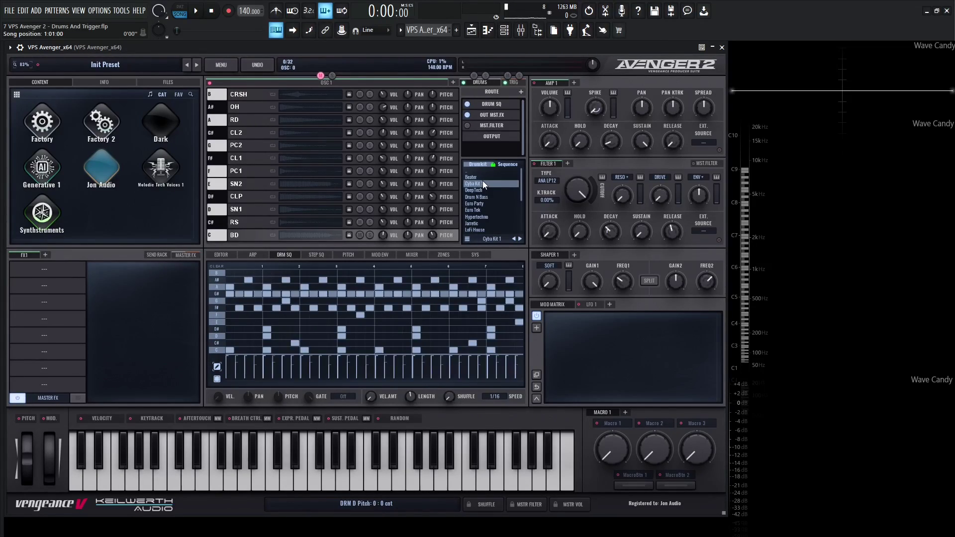
double_click(371, 401)
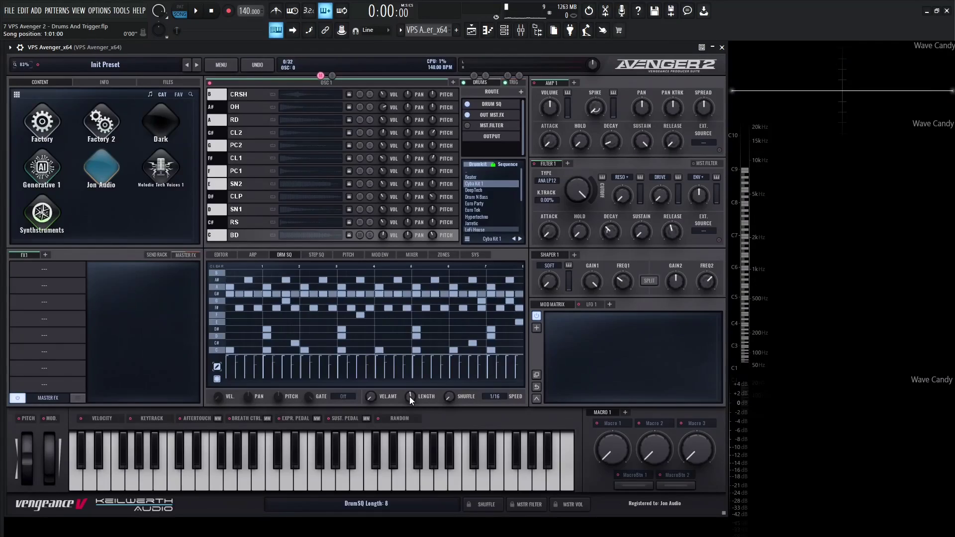
left_click_drag(409, 397, 440, 400)
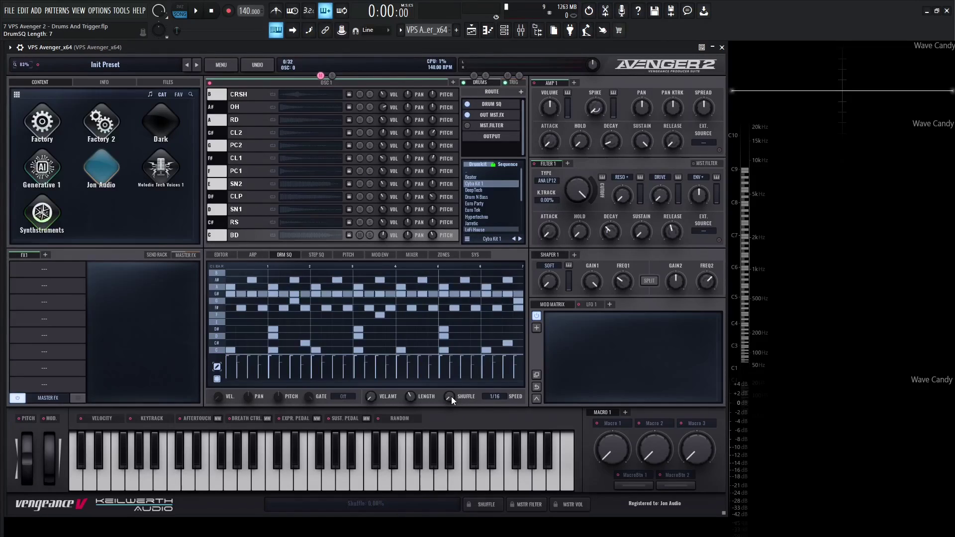
Step: Set the drum sequencer speed to 1/8 and play the sequence back
left_click(495, 396)
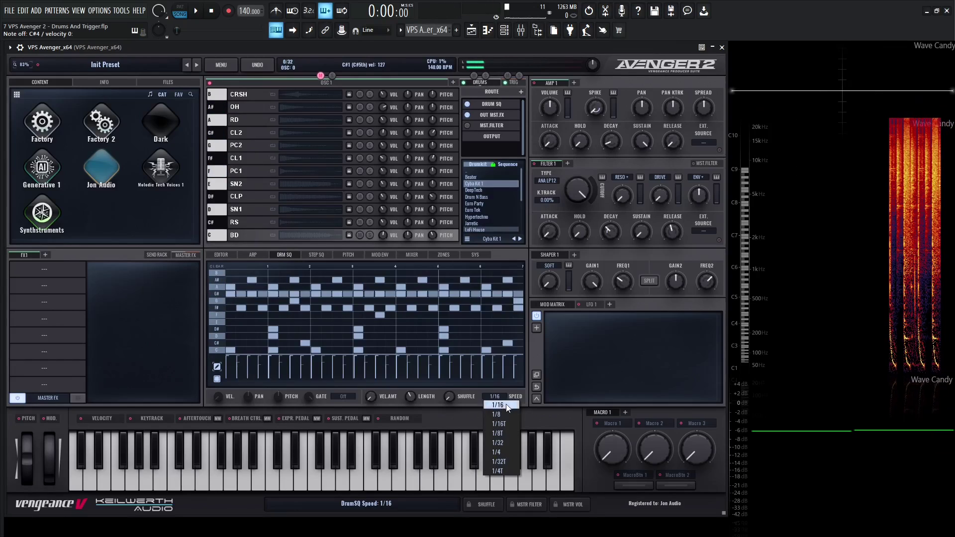
left_click(501, 414)
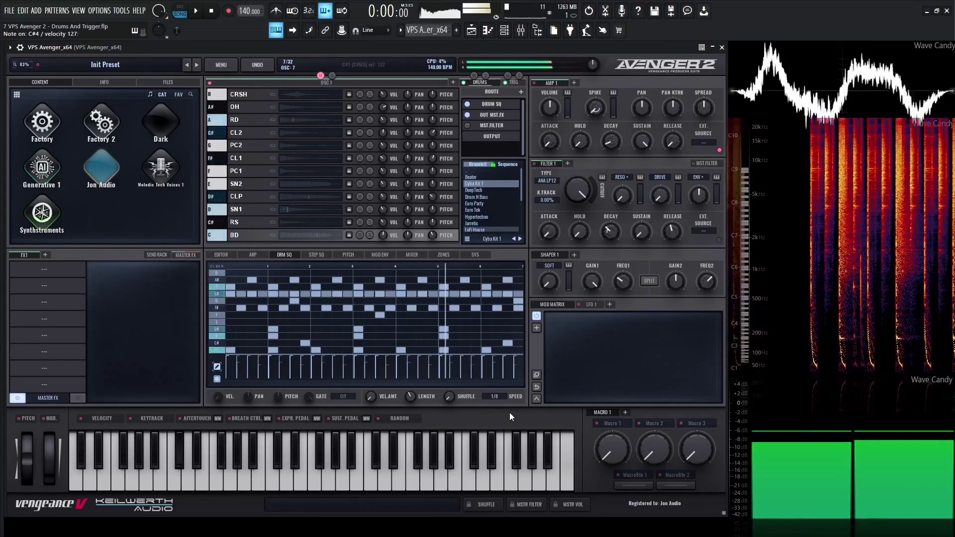
key("space")
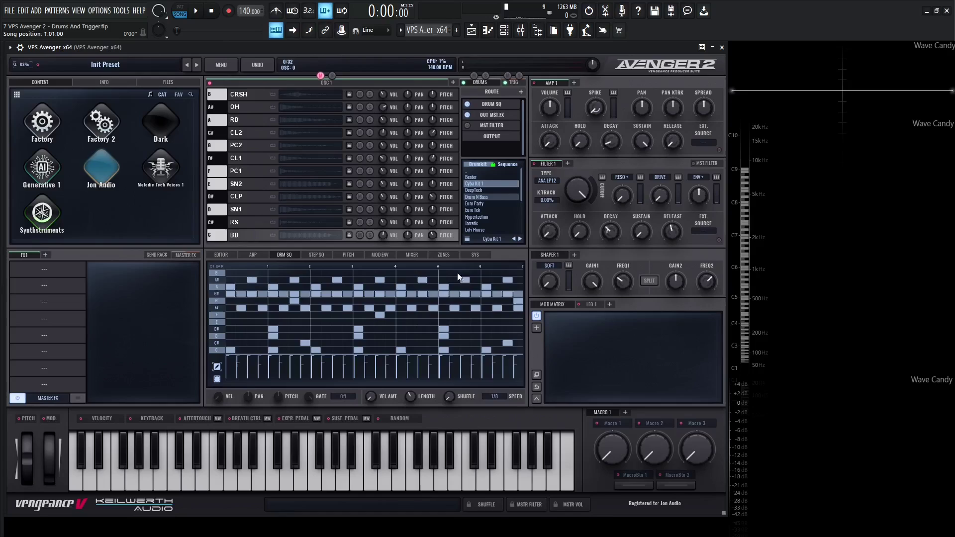
Step: Try the mute and solo switches on the crash (CRSH) slot and turn them off again
left_click(359, 95)
left_click(368, 95)
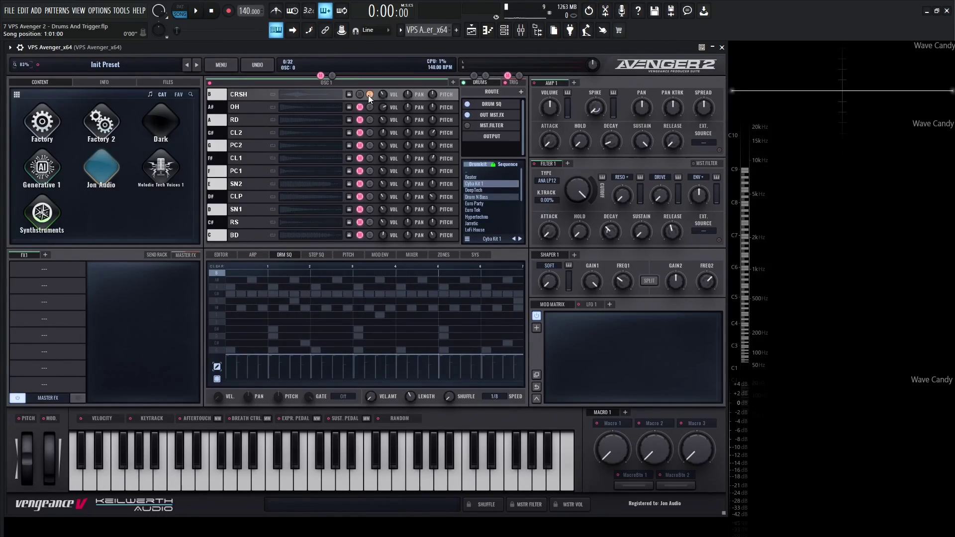
left_click(368, 95)
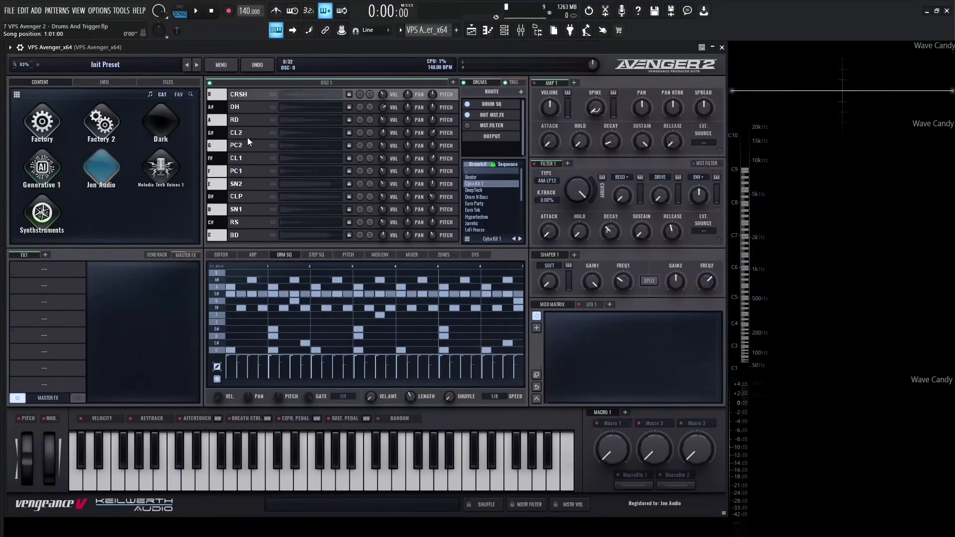
Step: Examine the crash slot's options for copying and swapping its sample, and toggle the setting beside its name on and off
right_click(239, 97)
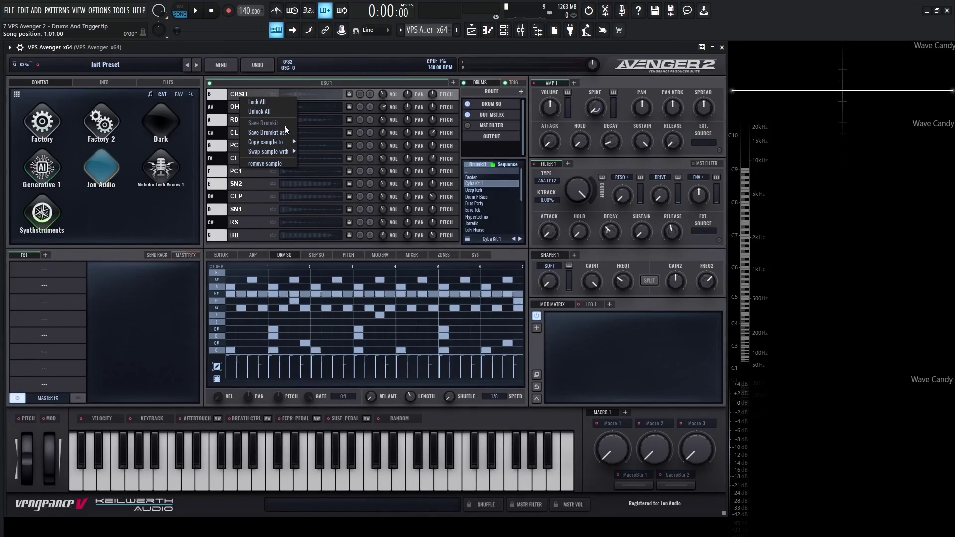
mouse_move(278, 142)
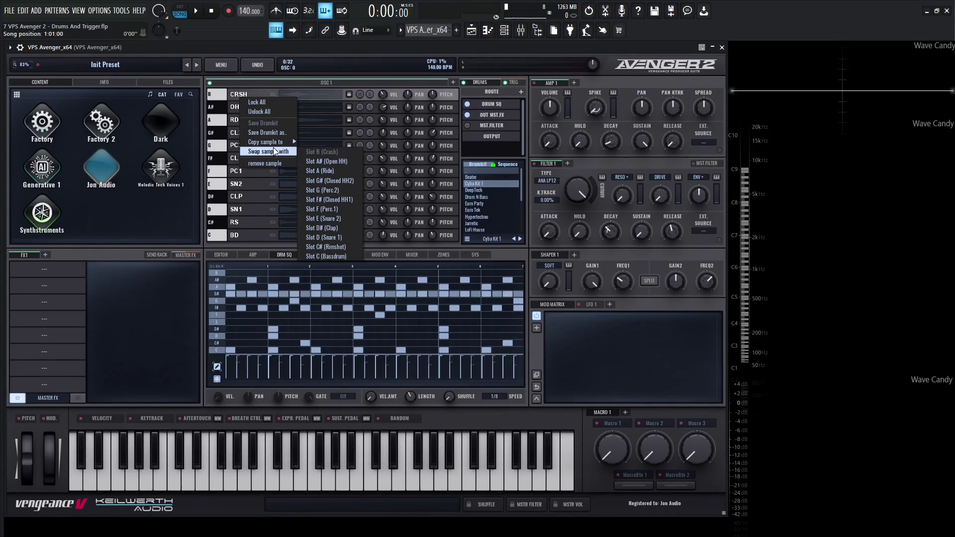
left_click(270, 87)
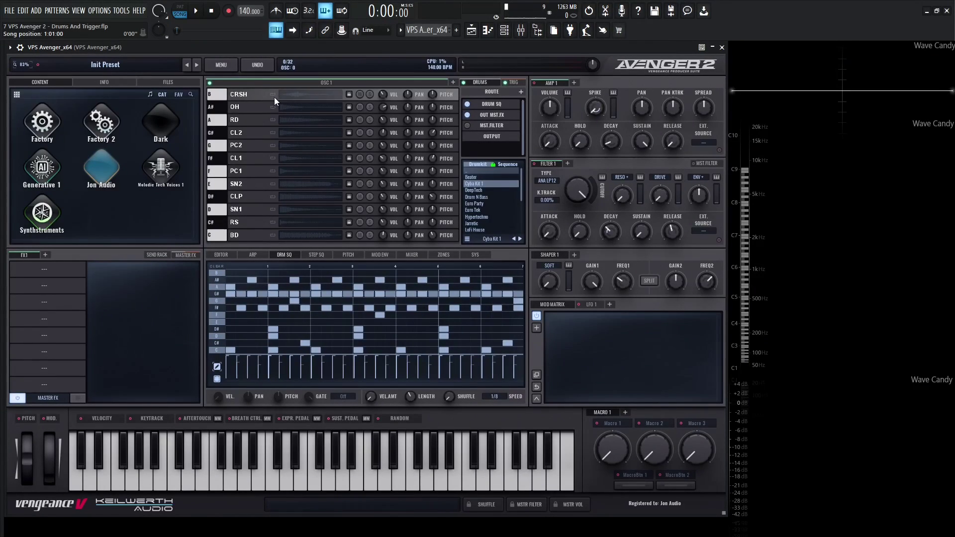
left_click(273, 96)
left_click(273, 96)
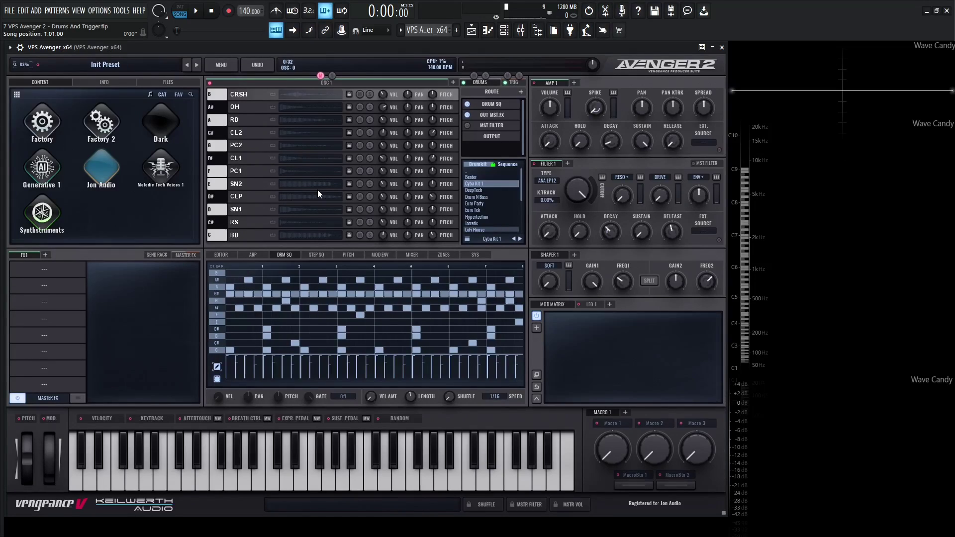
Step: Open the Snare 1 slot's Factory 2 samples and audition Hypertechno, LoFi House, MelTech Kit 1, MelTech Kit 2 and Euro Party during playback
left_click(250, 209)
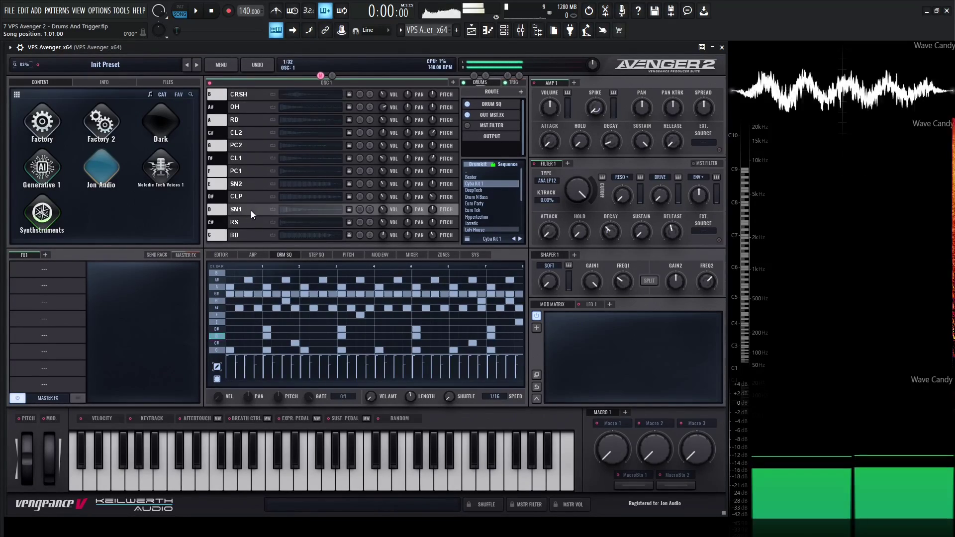
left_click(289, 210)
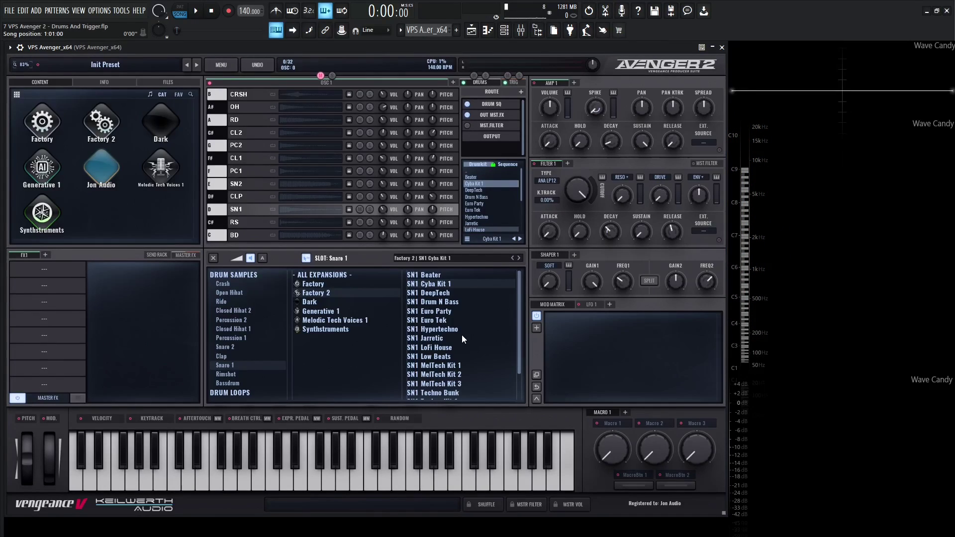
left_click(440, 329)
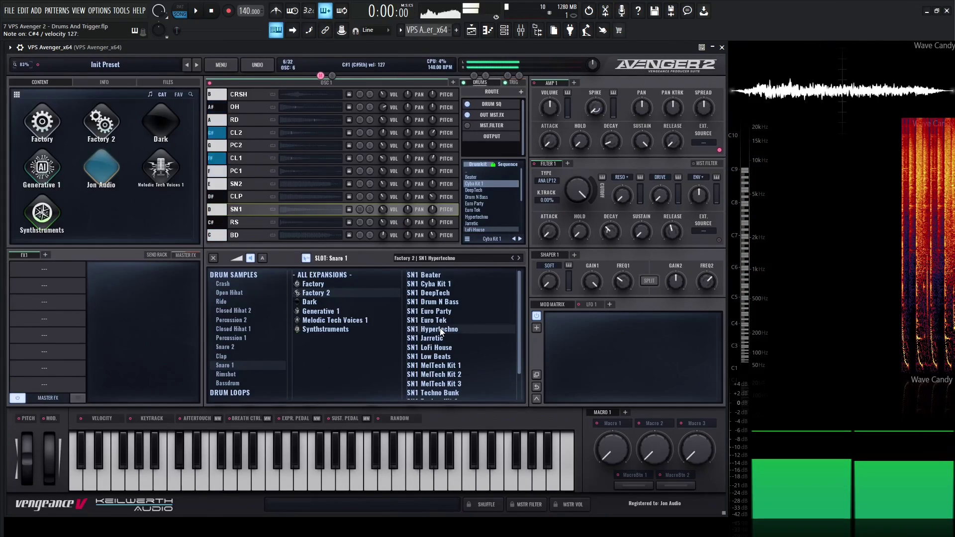
left_click(448, 348)
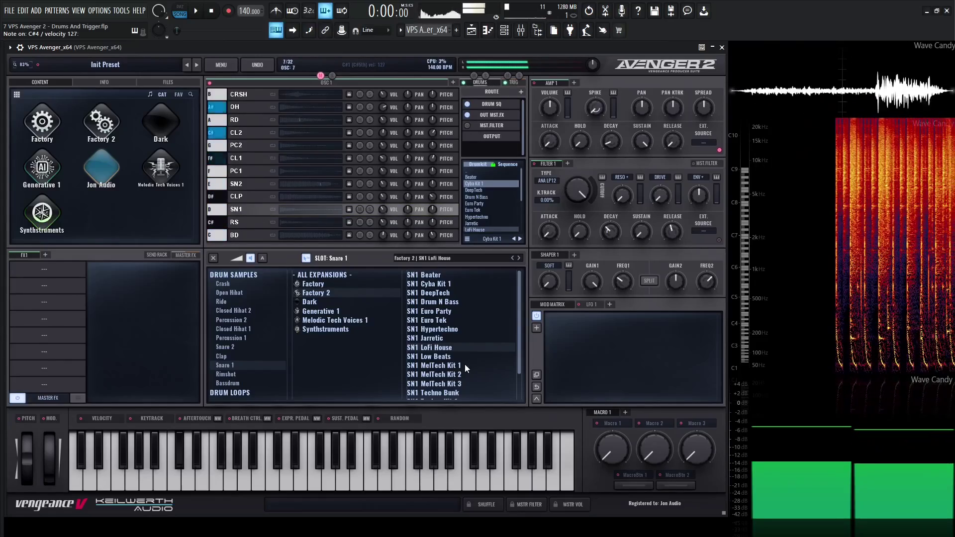
left_click(463, 365)
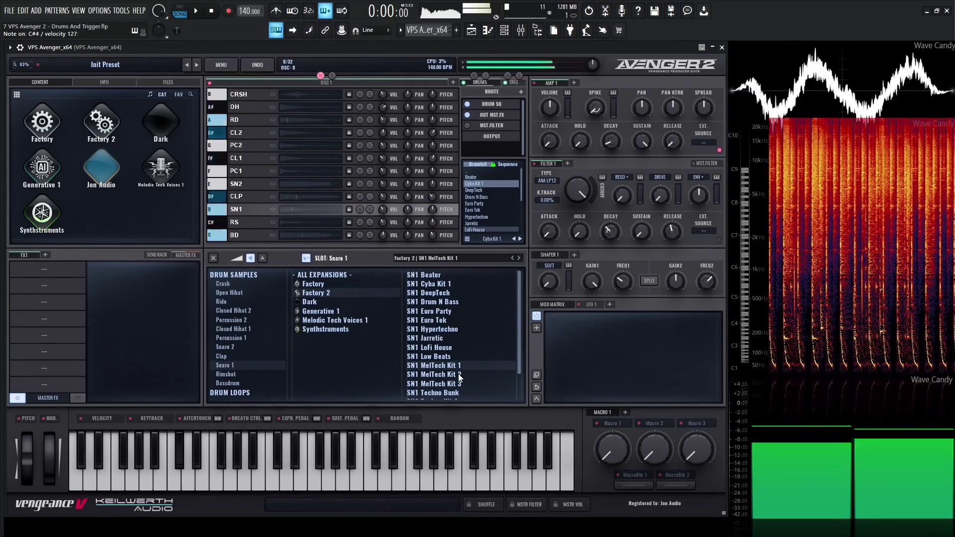
left_click(459, 375)
left_click(450, 311)
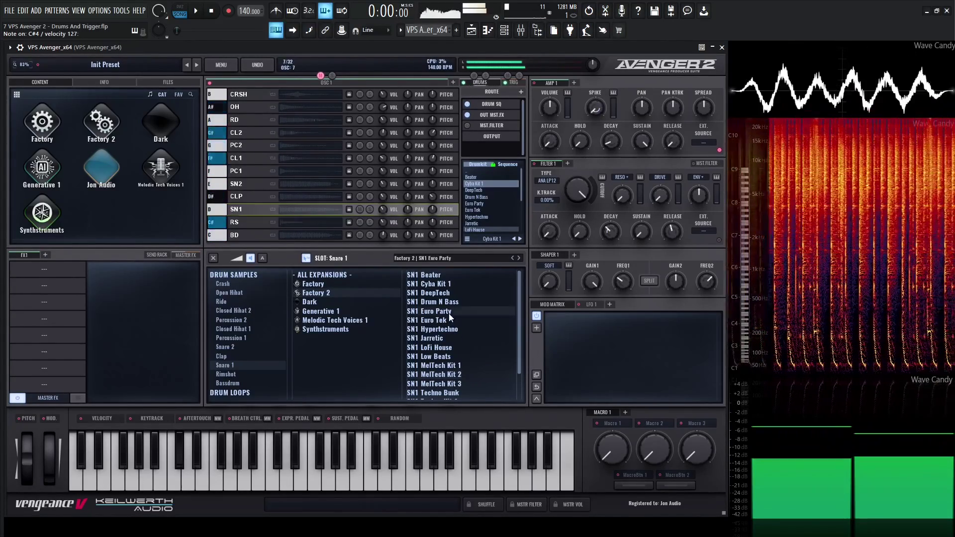
Step: Audition SN1 Techno Bunk, MelTech Kit 1 and LoFi House in the Snare 1 slot and load SN1 DeepTech
scroll(455, 379, "down", 1)
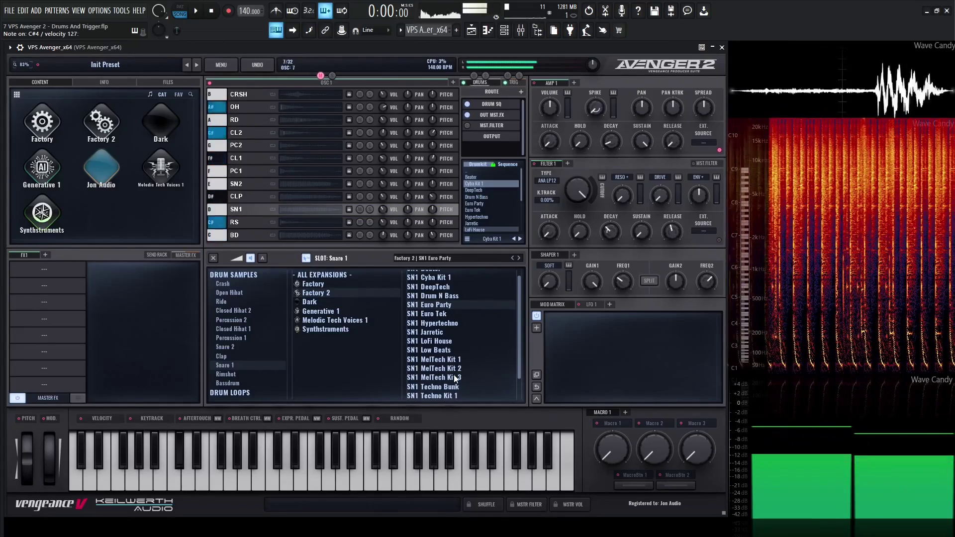
scroll(455, 379, "down", 1)
left_click(467, 376)
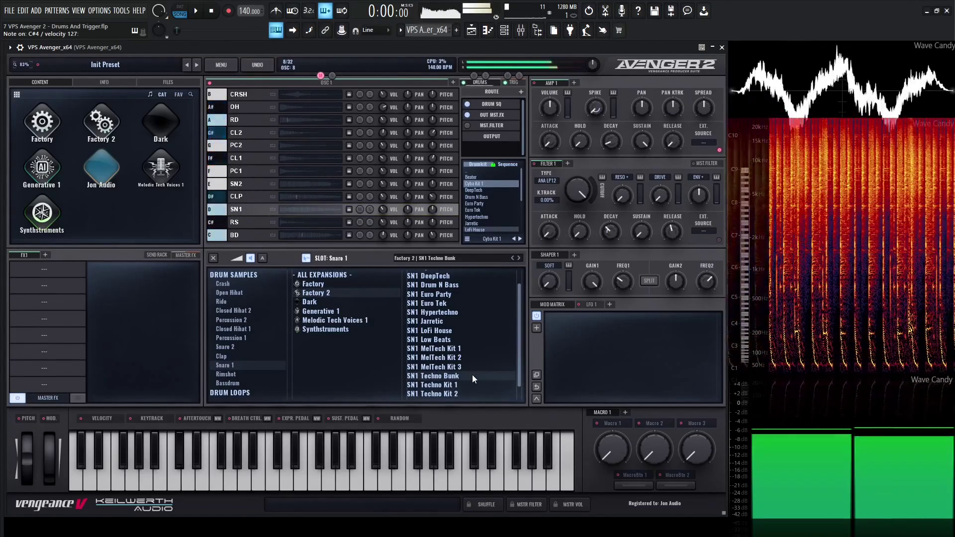
left_click(447, 348)
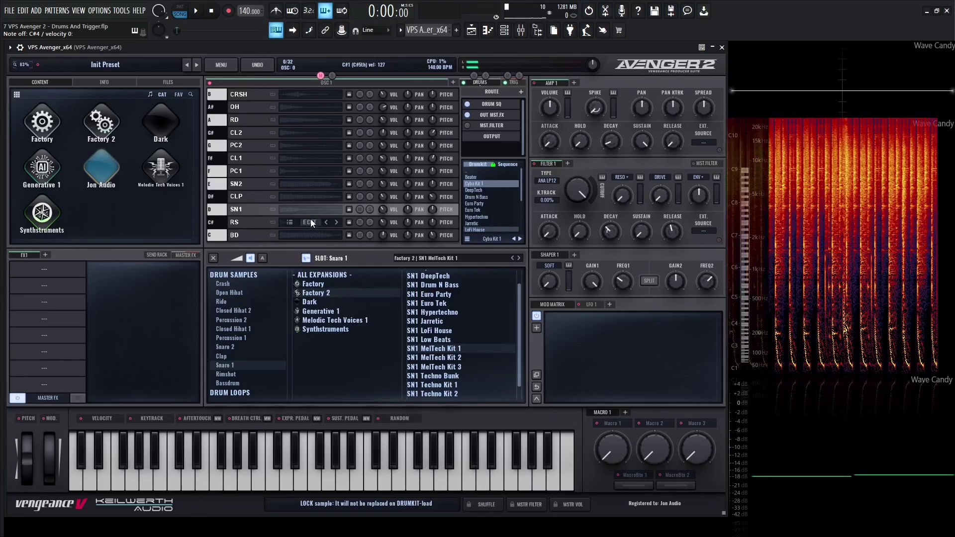
left_click(440, 328)
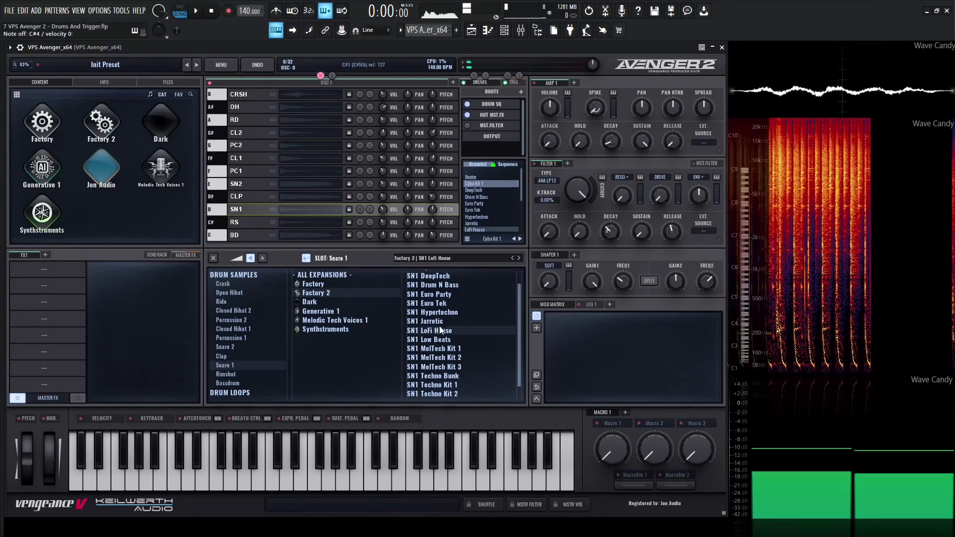
left_click(439, 277)
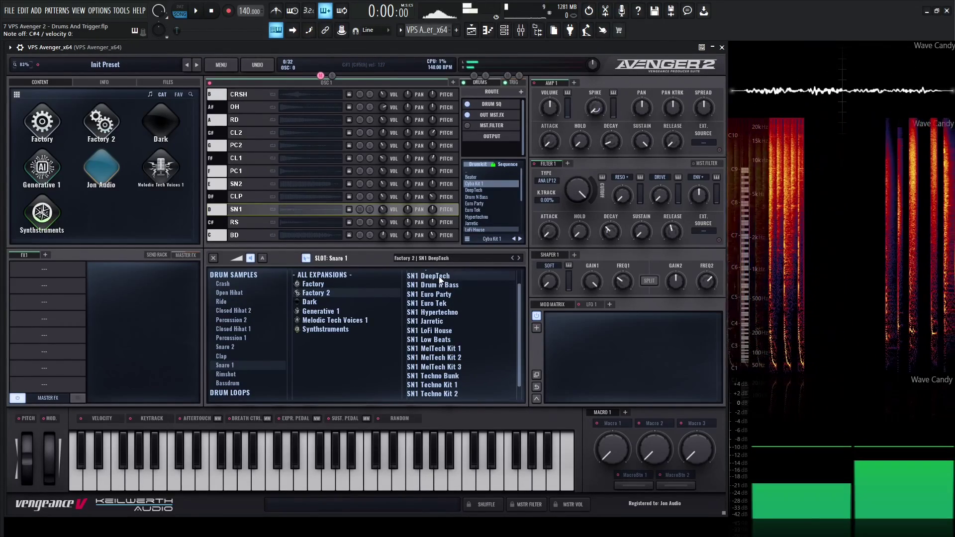
Step: Audition several Factory 2 samples in the Bassdrum slot, reload BD Cyba Kit 1 and close the sample browser
left_click(246, 234)
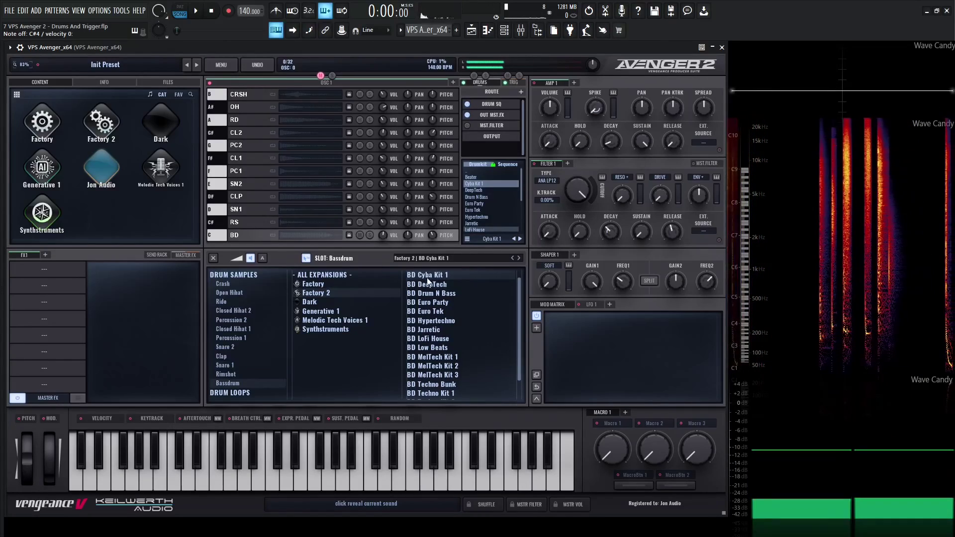
left_click(446, 311)
left_click(446, 322)
left_click(445, 349)
left_click(442, 367)
left_click(434, 330)
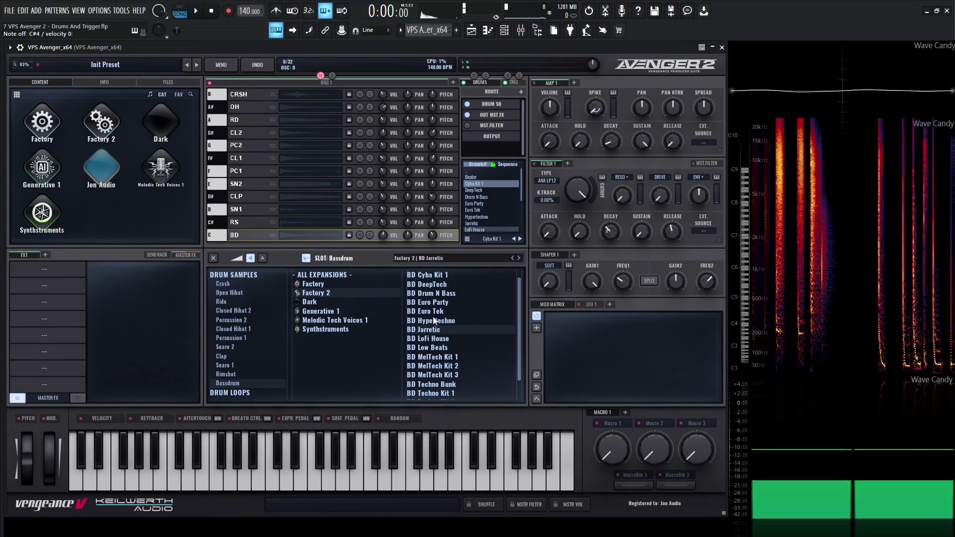
left_click(432, 276)
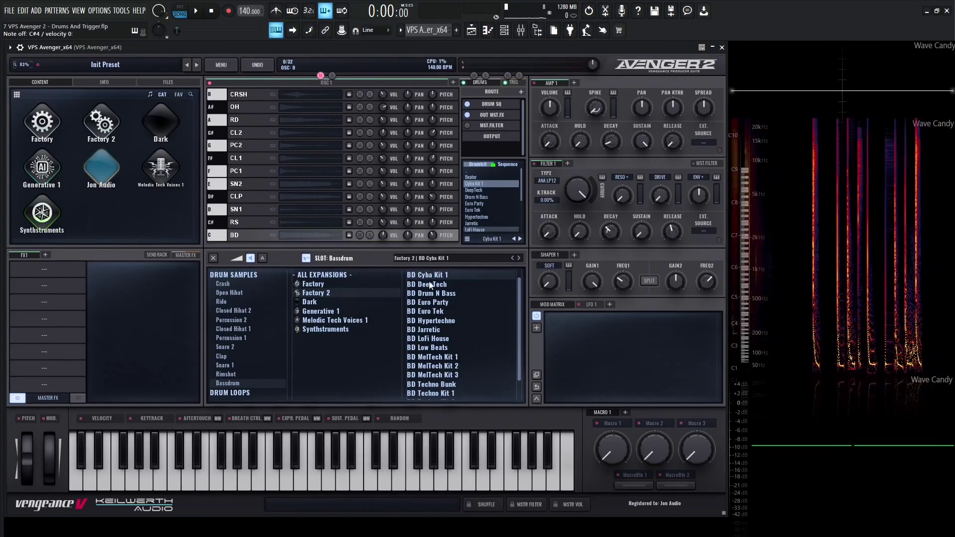
left_click(215, 259)
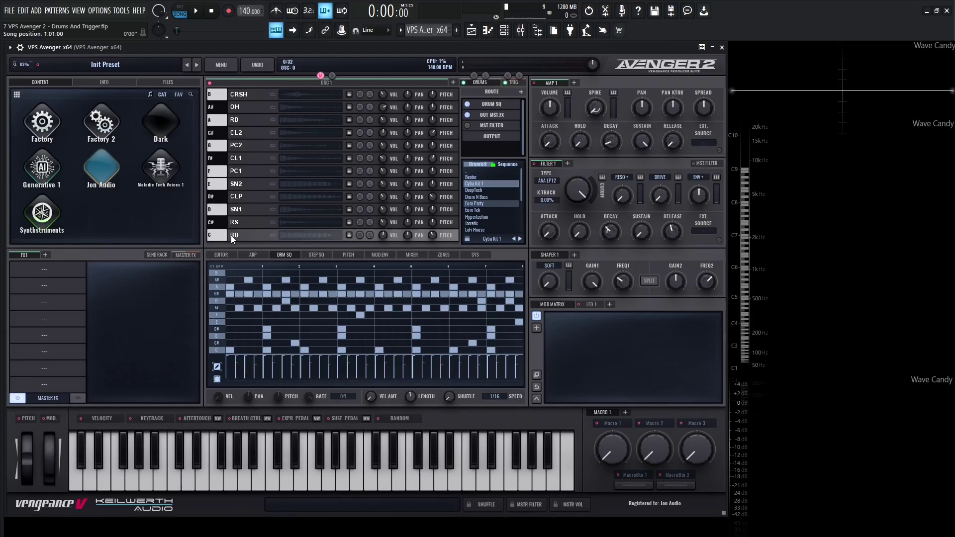
Step: Open the bassdrum slot in the sample editor, try its delay control and reset the delay to 0
left_click(308, 235)
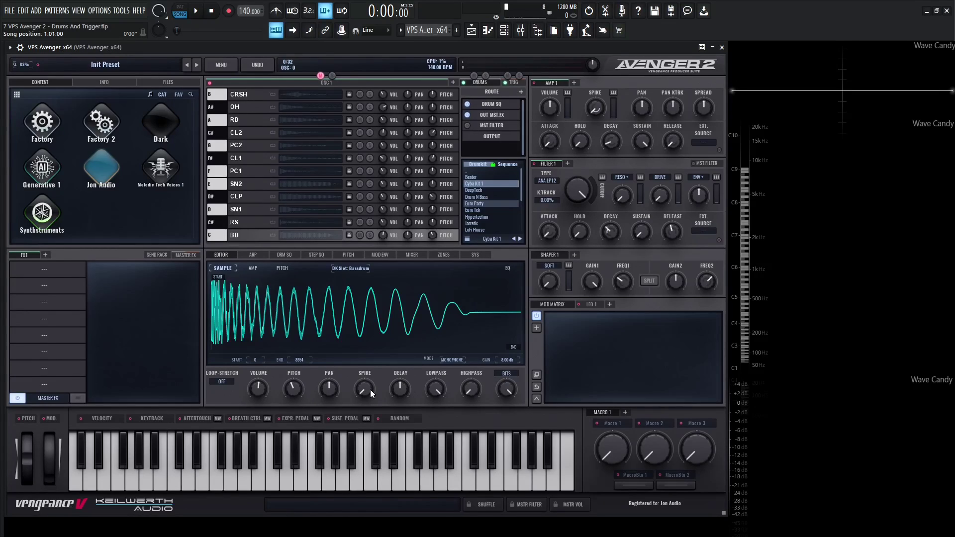
left_click_drag(405, 389, 401, 393)
double_click(404, 388)
double_click(399, 388)
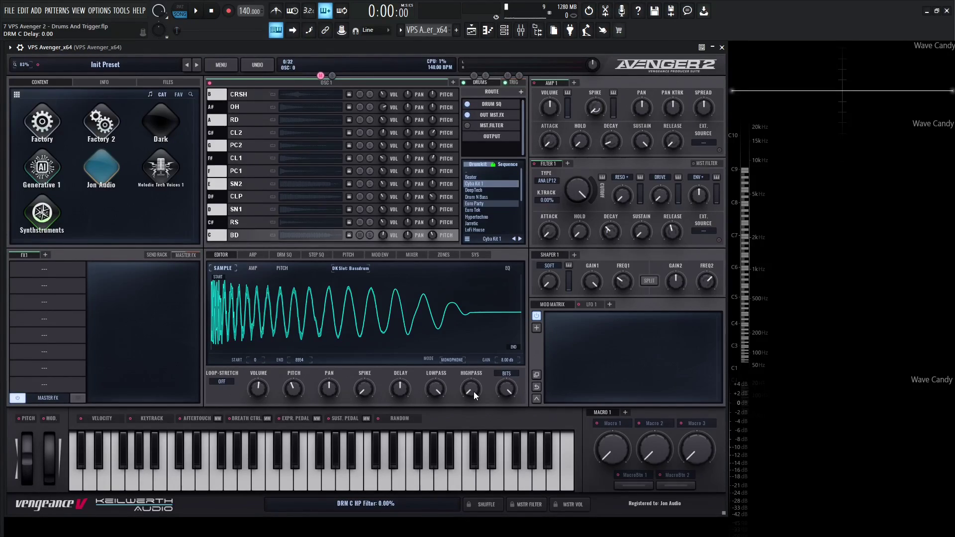
Step: Try the bassdrum's Turntable / preserves tightness loop-stretch option and set the sample's gain to 3.00 dB
left_click(222, 381)
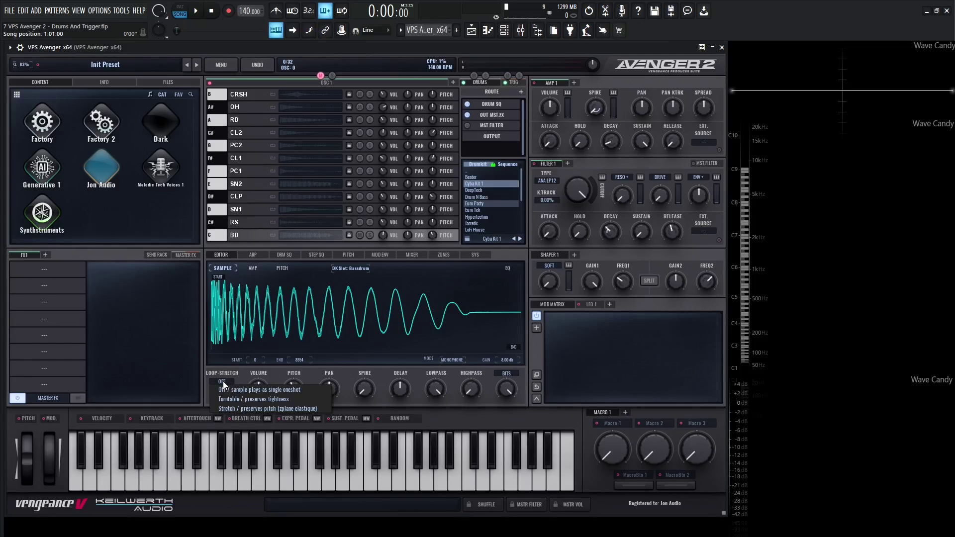
left_click(244, 399)
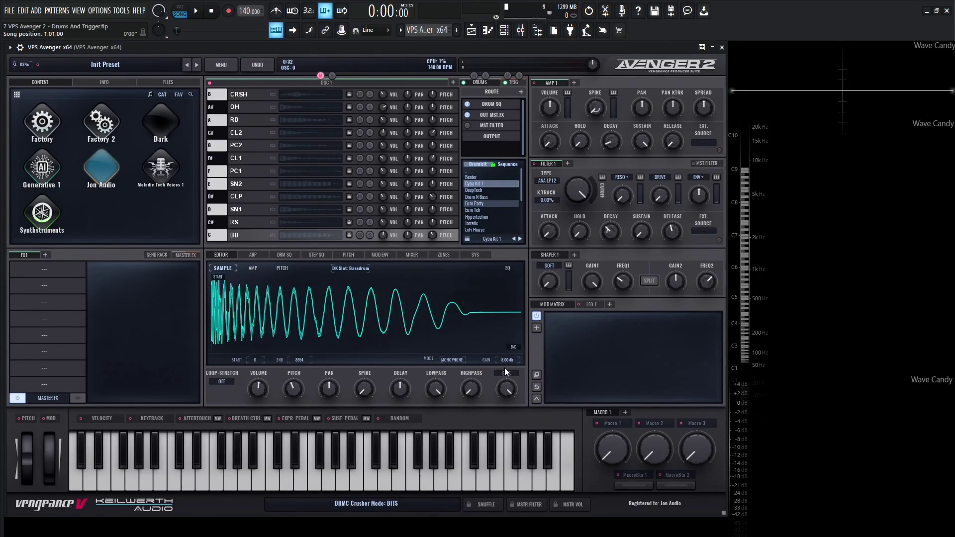
left_click_drag(508, 359, 527, 351)
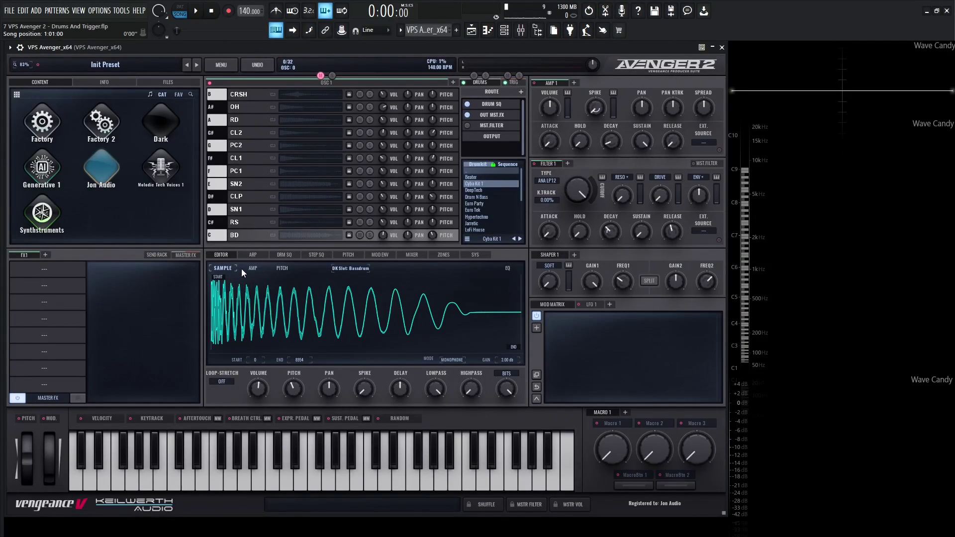
Step: Switch off the DRUM SQ route and shape the bassdrum's amp envelope into a curved fade to zero about two-thirds through the sample
left_click(254, 269)
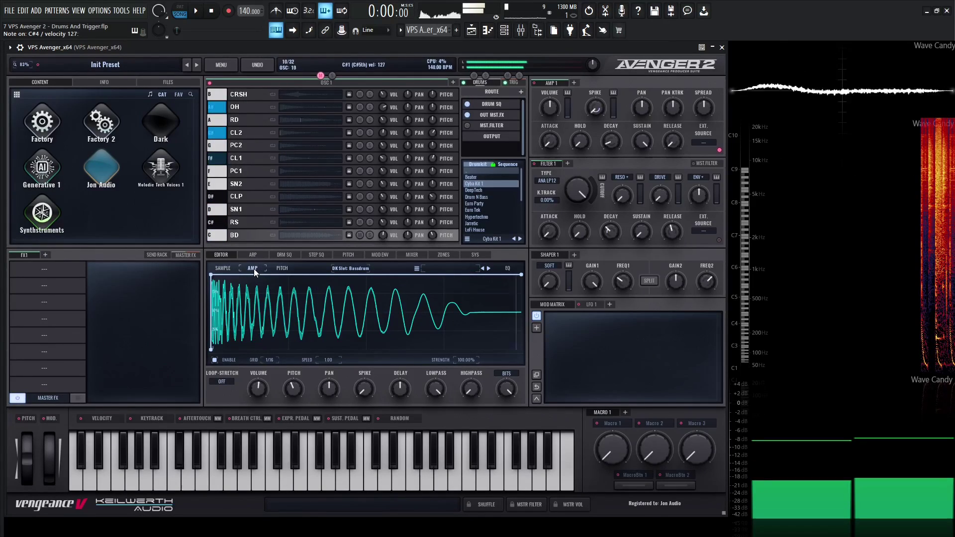
left_click(468, 104)
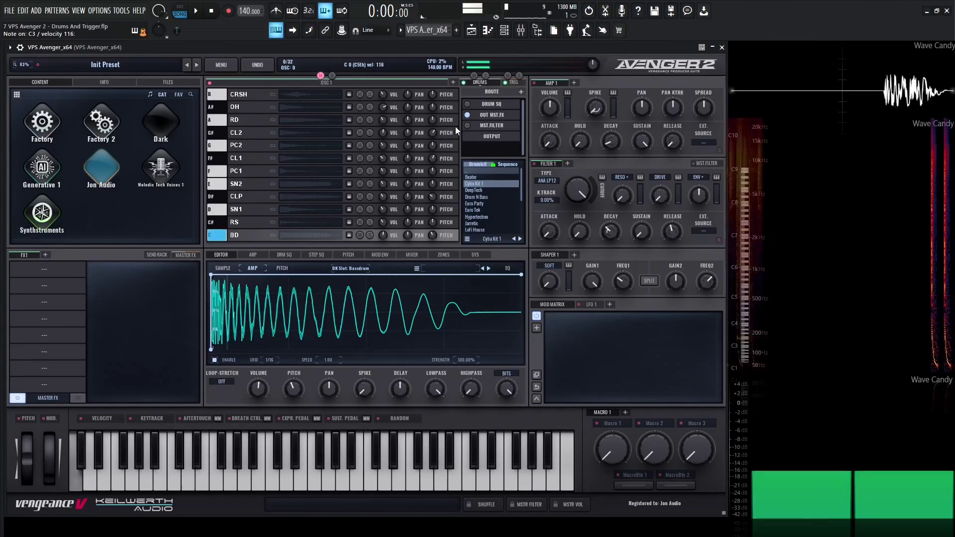
left_click_drag(521, 275, 276, 369)
left_click_drag(249, 321, 419, 359)
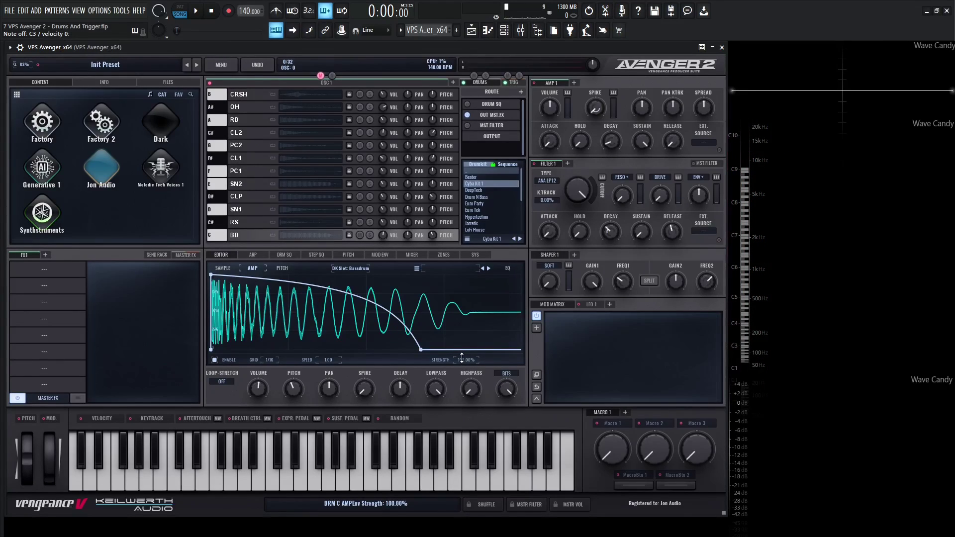
Step: Add a point slightly below the centre at about 50 ms in the bassdrum's pitch envelope and set the envelope range to 0
left_click(282, 268)
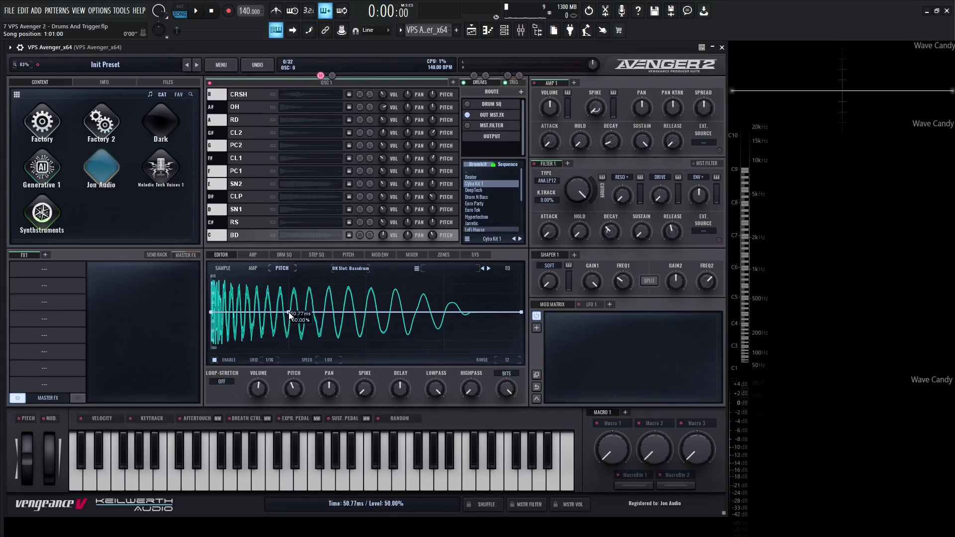
mouse_move(289, 312)
left_mouse_down()
mouse_move(245, 278)
mouse_move(246, 345)
mouse_move(252, 282)
mouse_move(281, 348)
mouse_move(294, 297)
mouse_move(288, 314)
left_mouse_up()
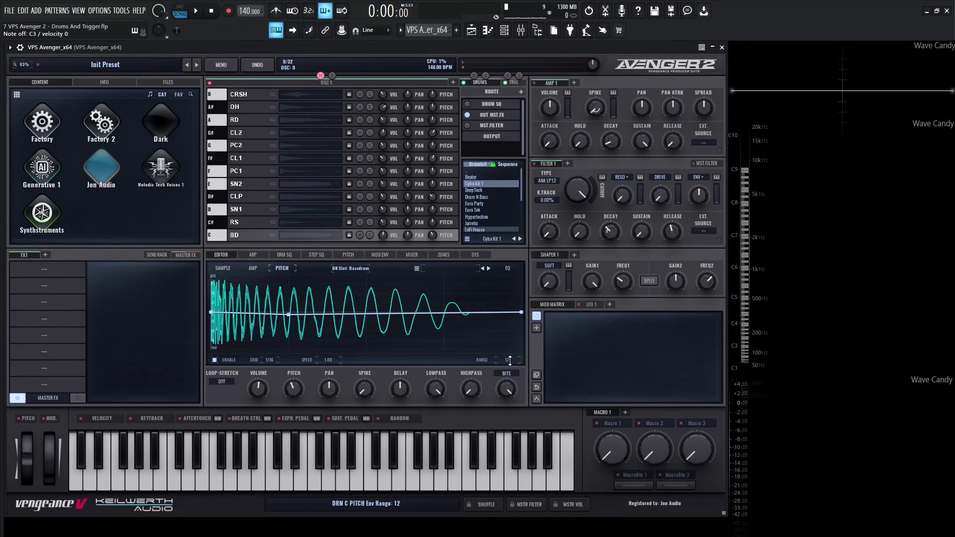
left_click_drag(508, 360, 526, 534)
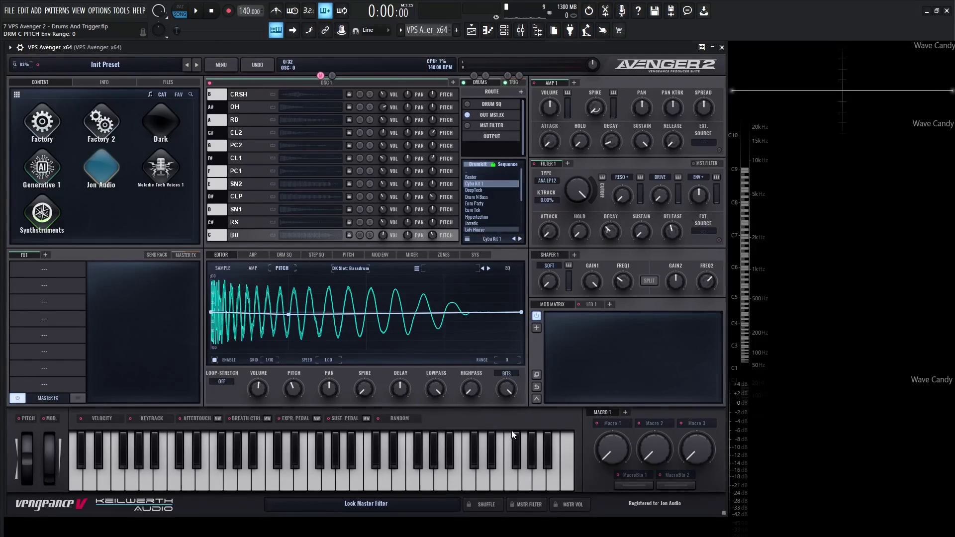
Step: Open the EQ view of the bassdrum slot
left_click(507, 268)
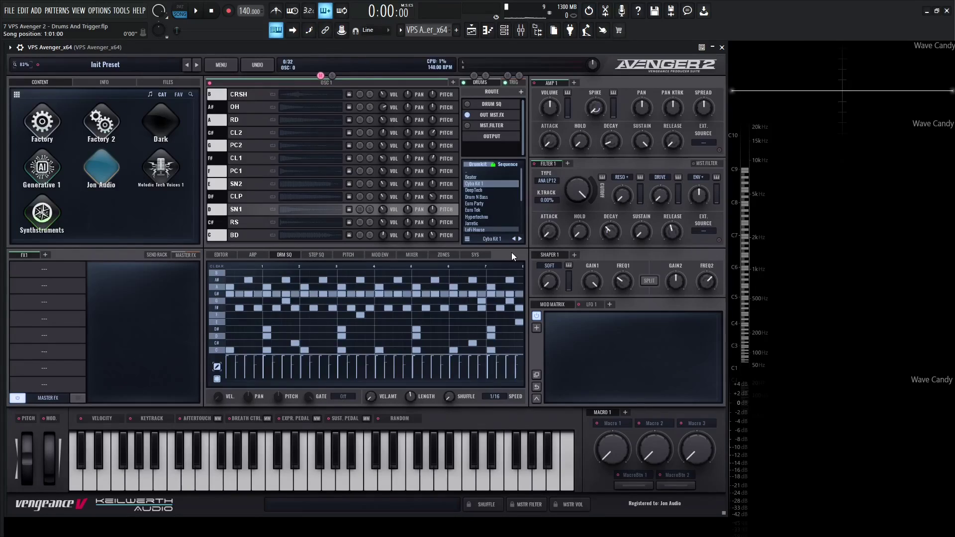
Step: Try an SFX1: AAReverb send on the SN1 drum at roughly 70% and remove it from the route again
left_click(248, 209)
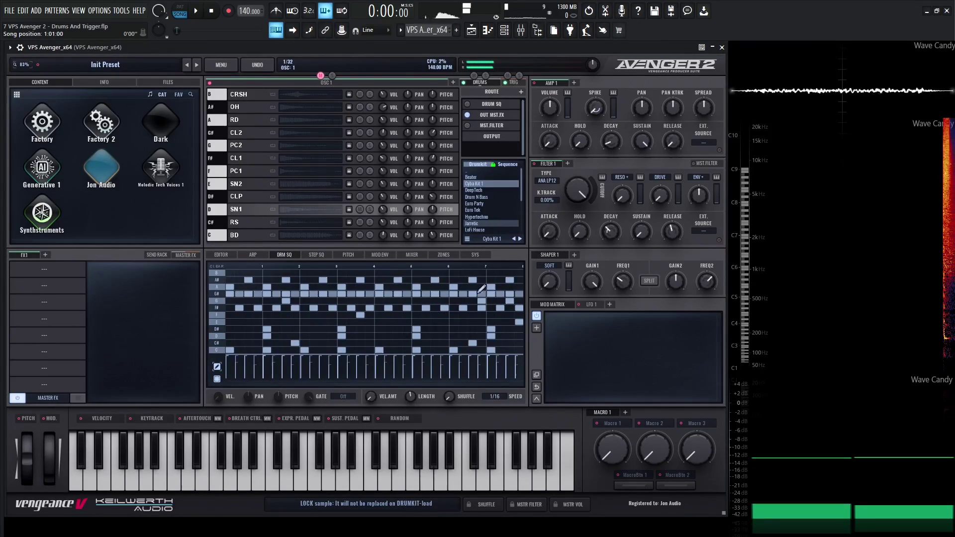
left_click(521, 92)
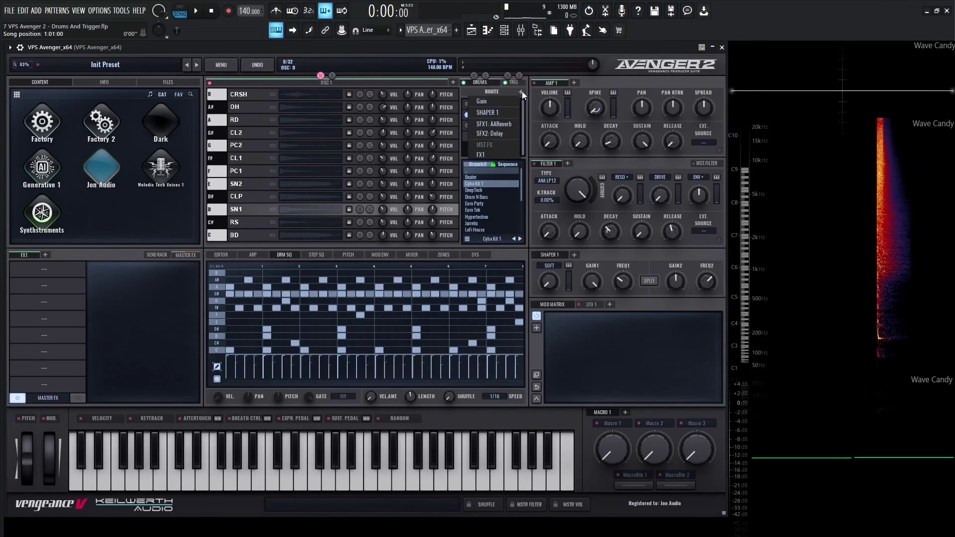
left_click(481, 124)
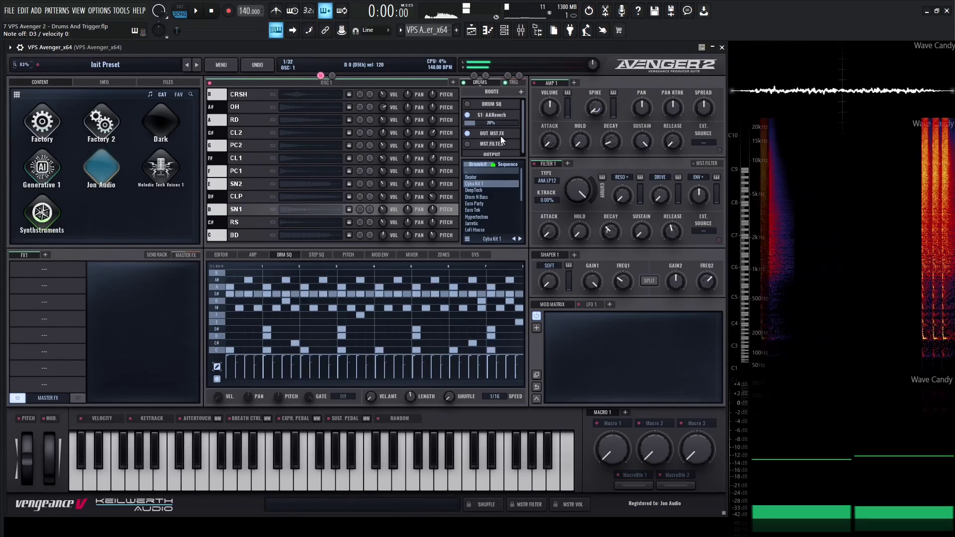
left_click_drag(479, 123, 508, 124)
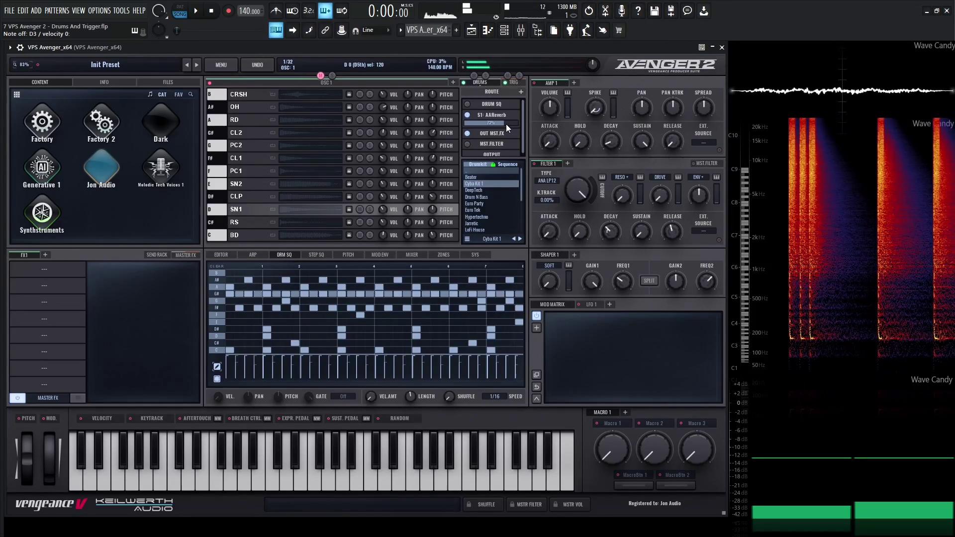
left_click(496, 115)
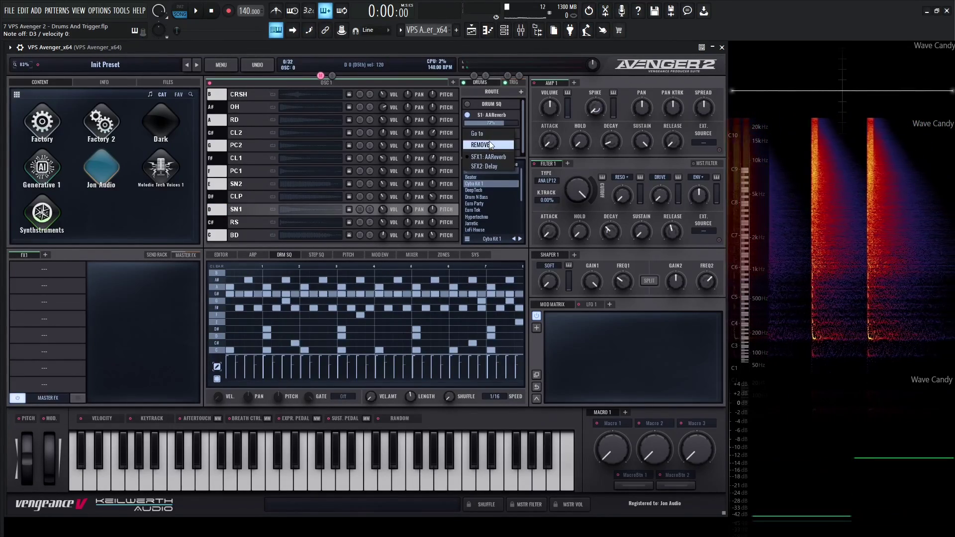
left_click(490, 144)
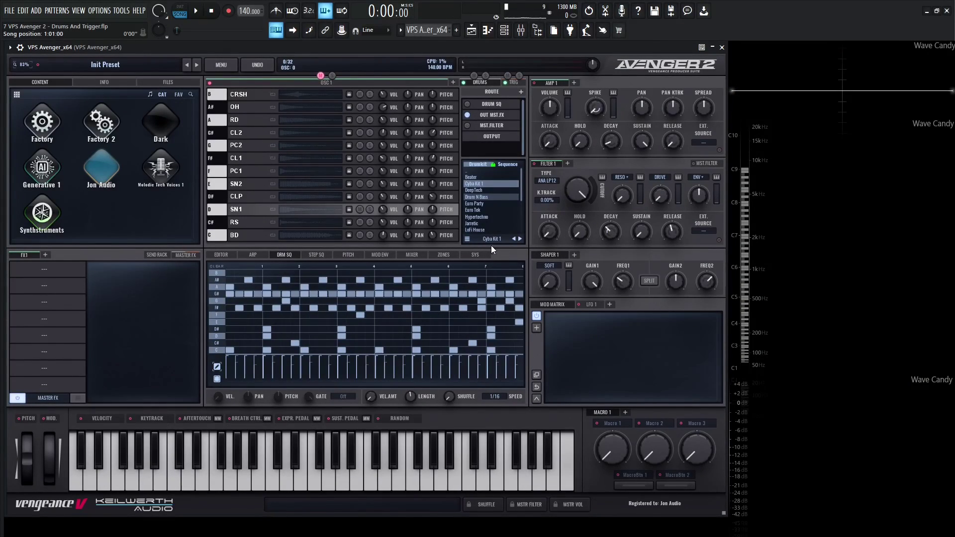
Step: Audition the RS and CRSH slots and add an SFX1: AAReverb send to the drum route
left_click(249, 224, "shift")
left_click(252, 94, "shift")
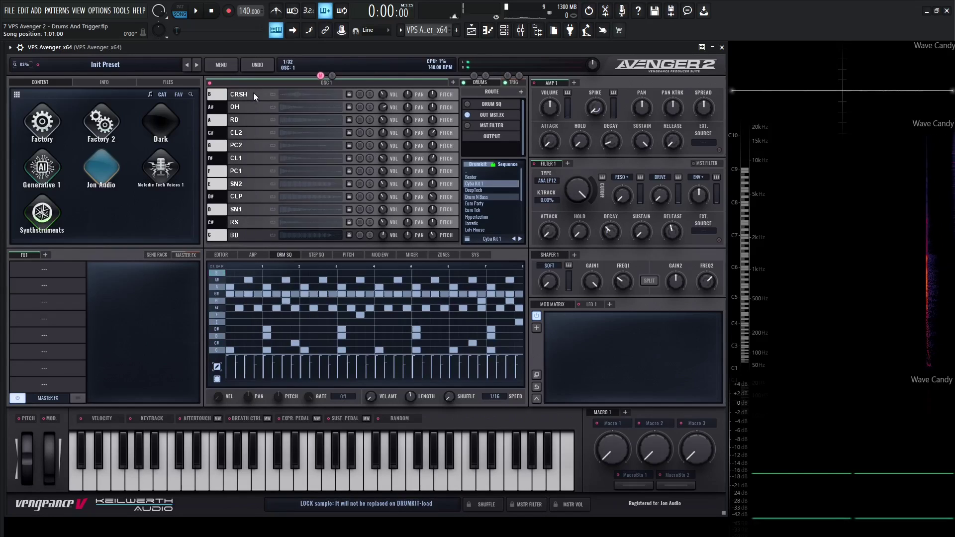
left_click(521, 92)
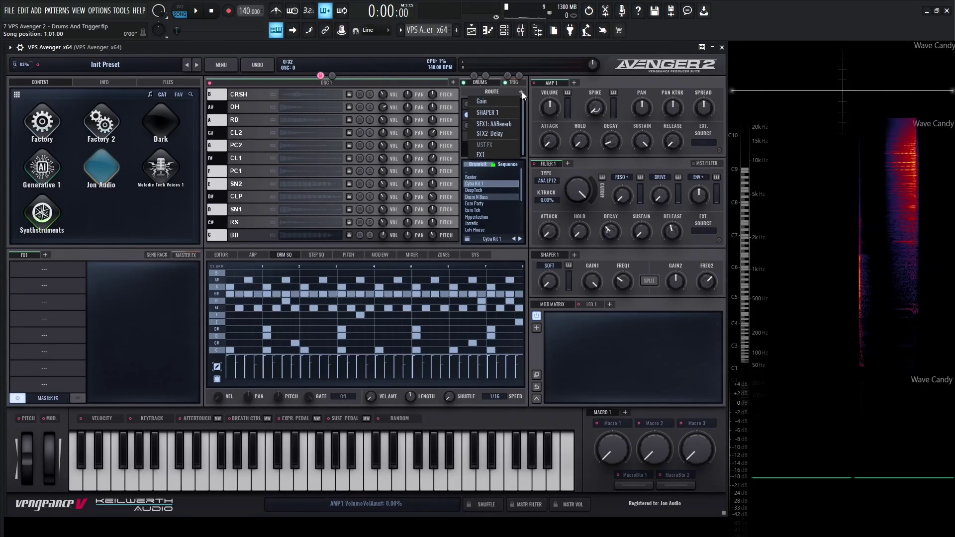
left_click(508, 122)
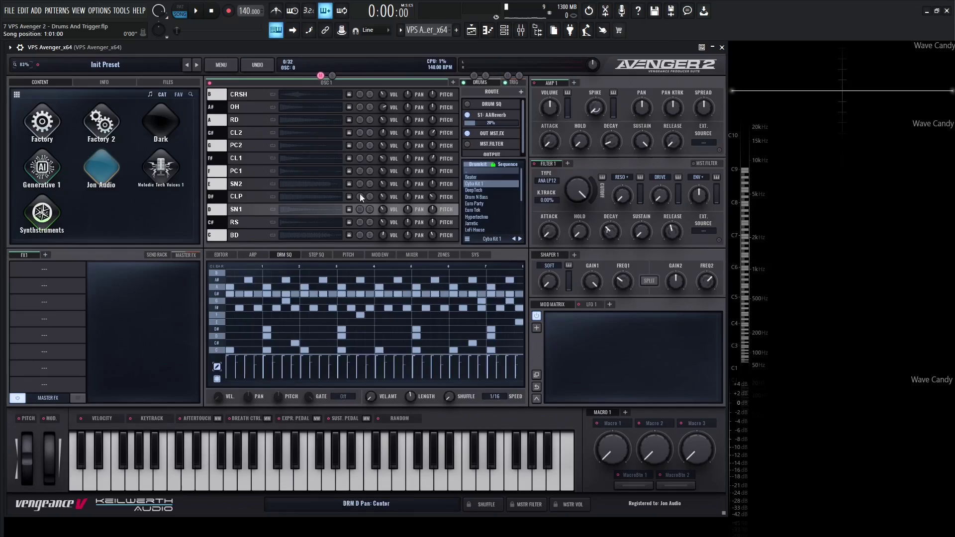
Step: Audition the SN1 slot and look through the modules that can be added to the drum route
left_click(251, 207)
left_click(521, 91)
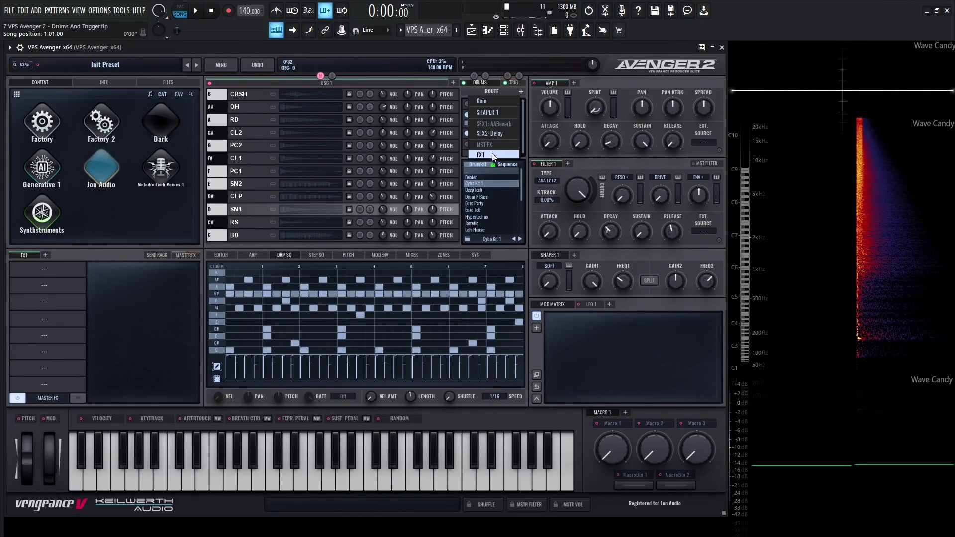
left_click(516, 250)
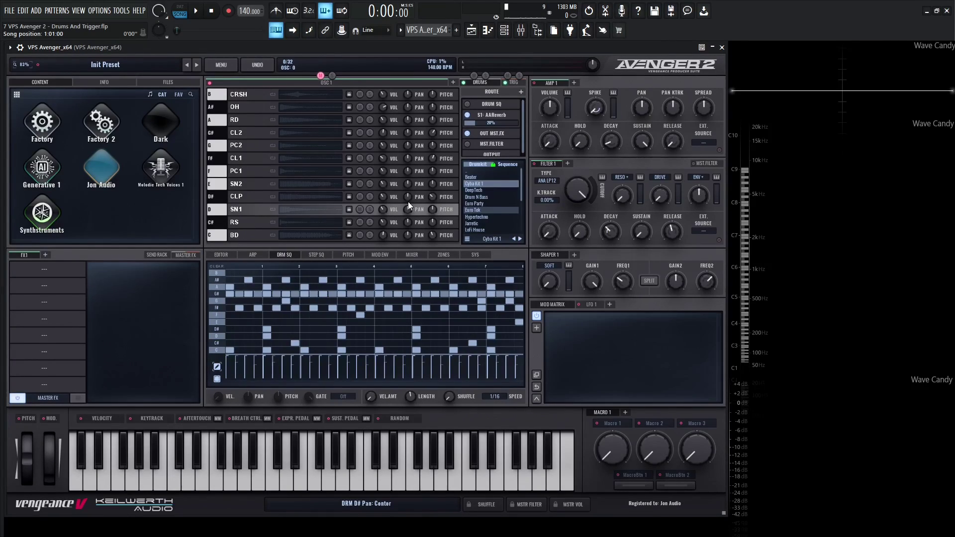
Step: Open the mixer and show its drum channels
left_click(411, 253)
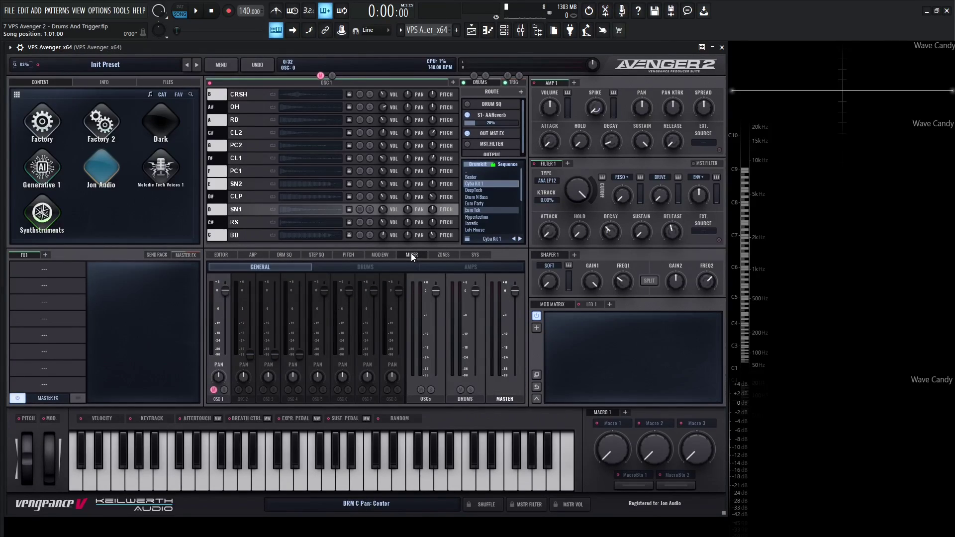
left_click(368, 268)
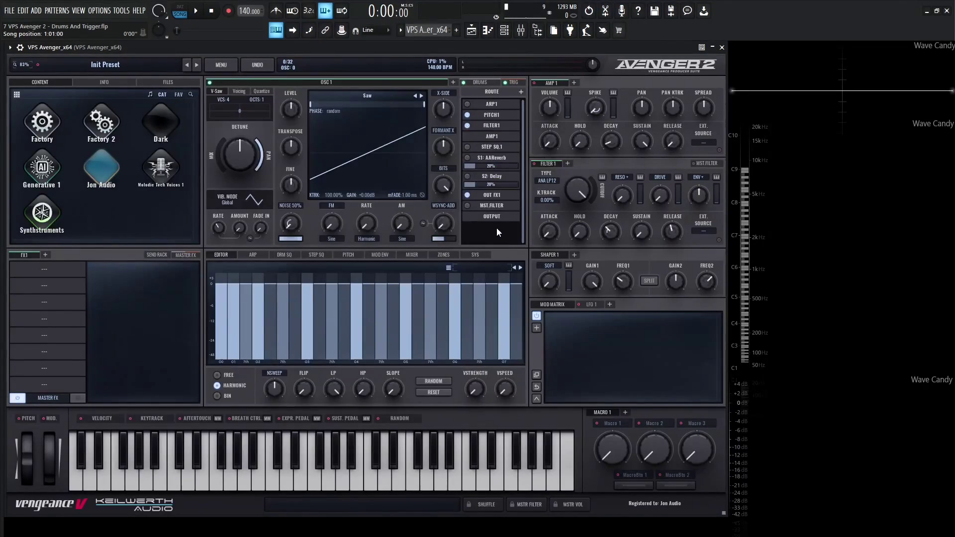
Step: Open the trigger section and load the Factory Lead / Synth sample Analog 70s Lead 1 into the first trigger slot
left_click(514, 82)
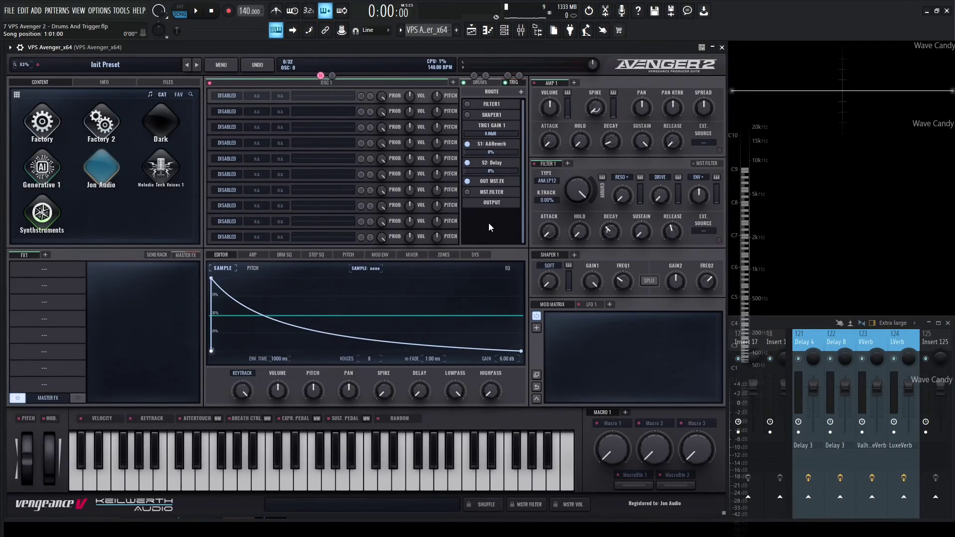
mouse_move(309, 97)
left_click(301, 95)
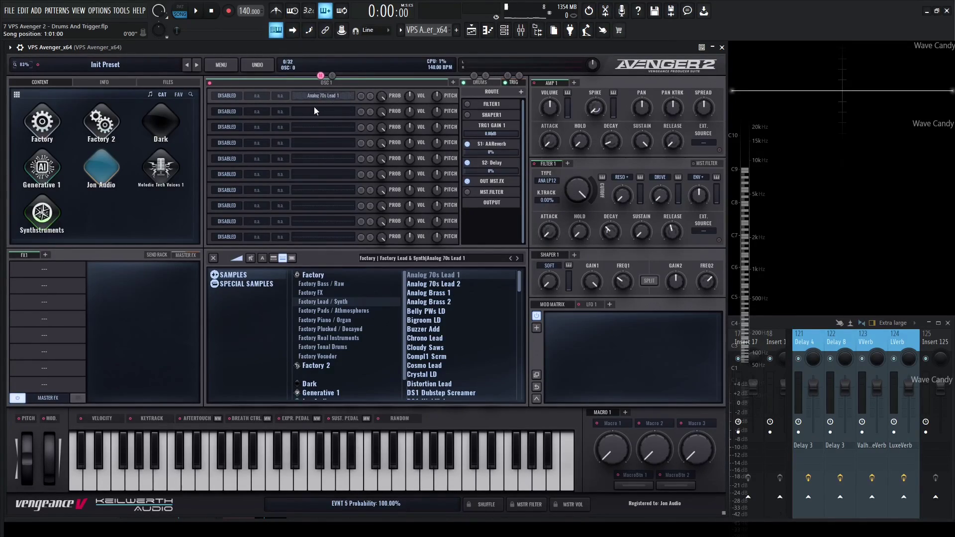
left_click(213, 259)
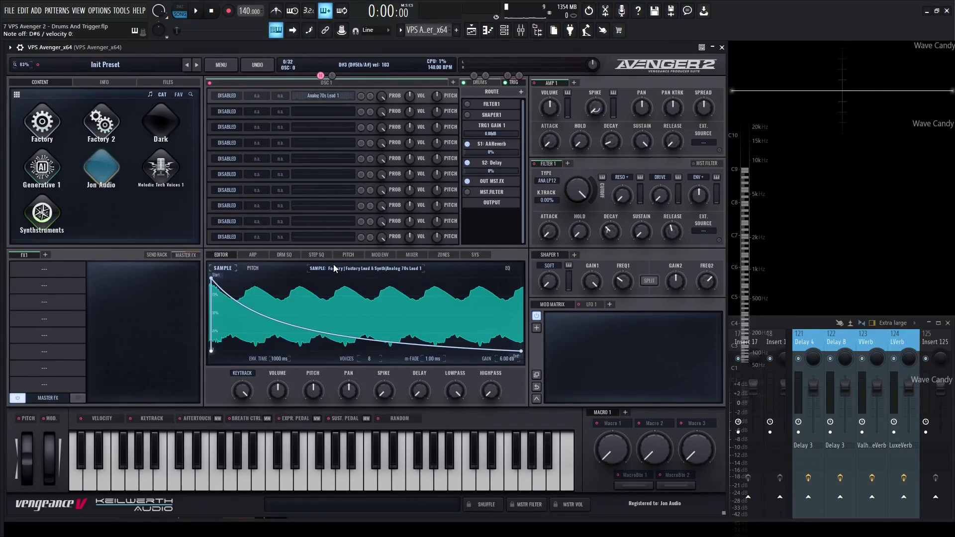
Step: Try NOTE-ON as the first trigger slot's event type, and switch the slot to NOTE-OFF
left_click(228, 94)
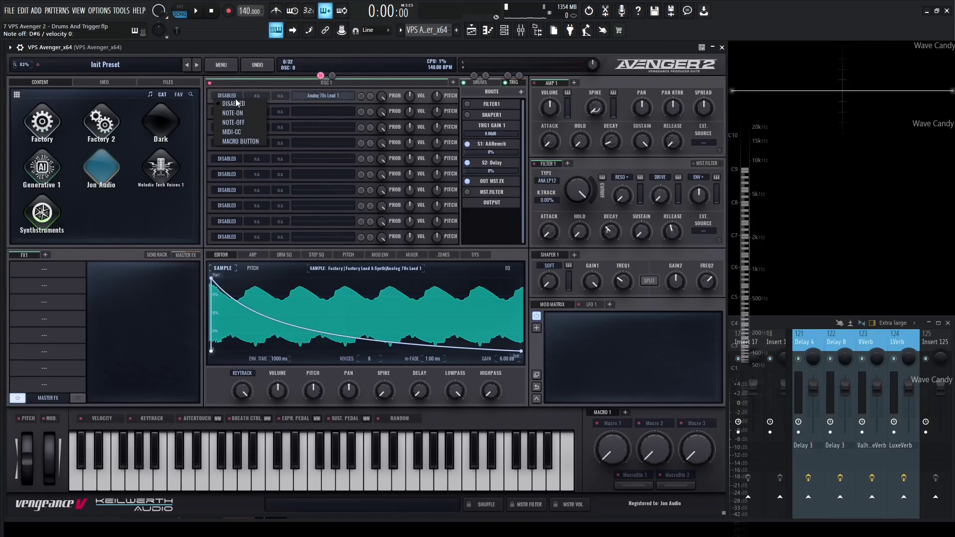
left_click(244, 113)
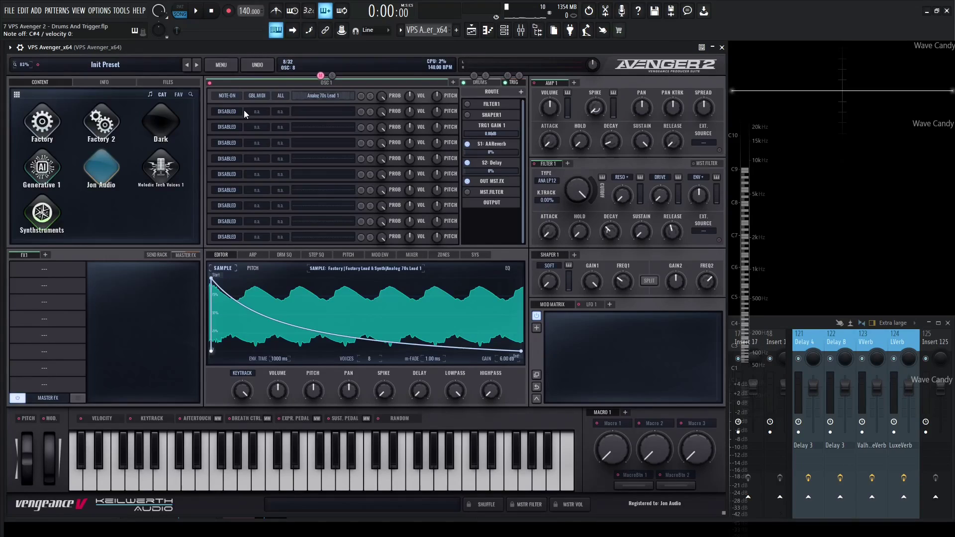
left_click(235, 96)
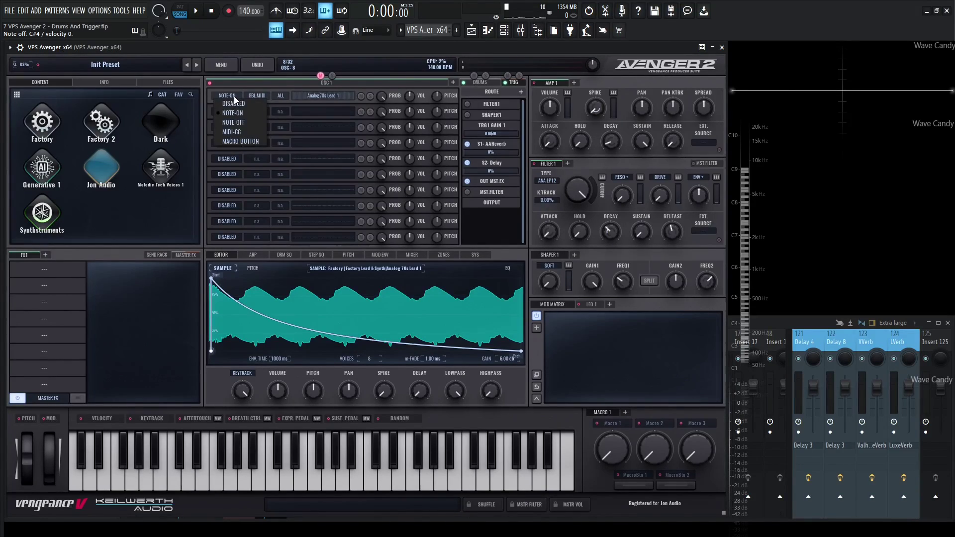
left_click(250, 119)
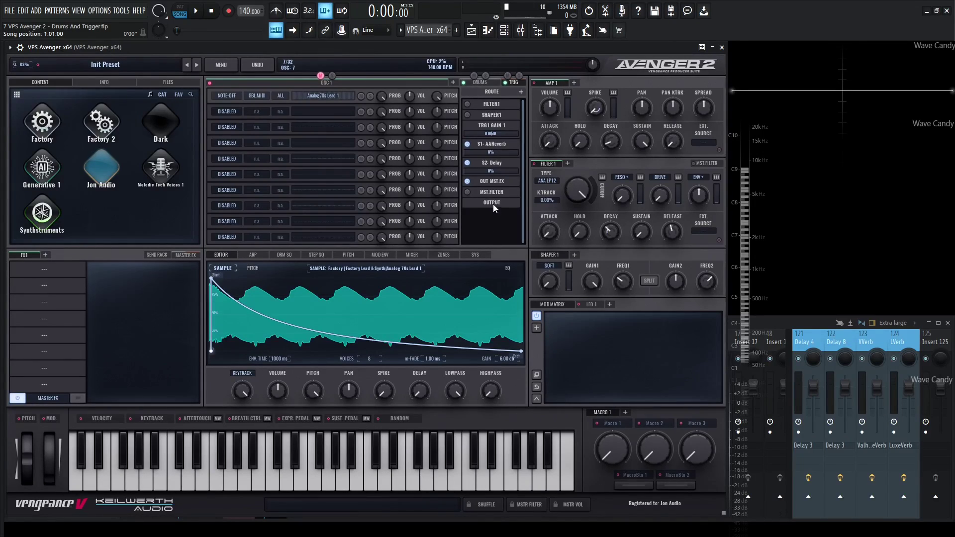
Step: Raise OSC 1's Mix control with the oscillators unmuted, and mute them again in the trigger section
left_click(332, 77)
left_click_drag(223, 127, 220, 141)
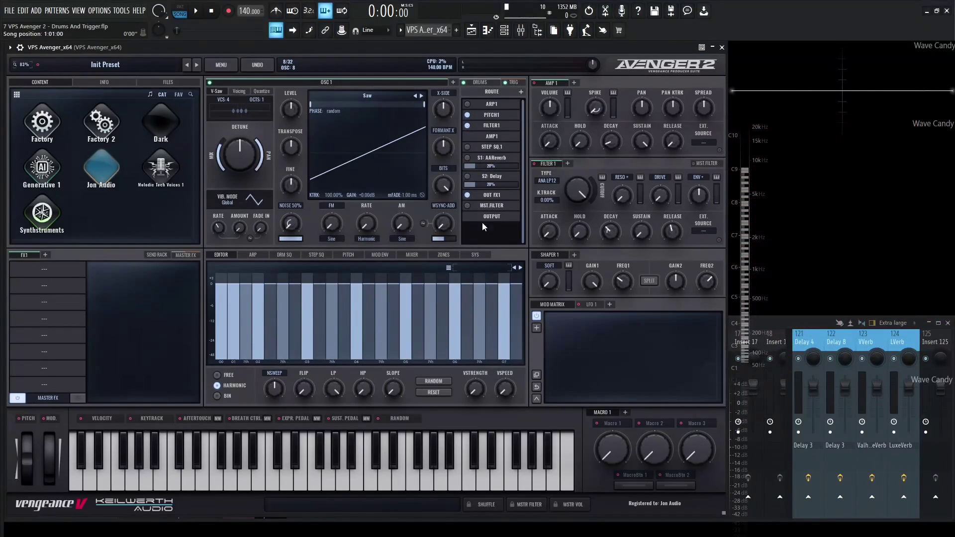
left_click(514, 82)
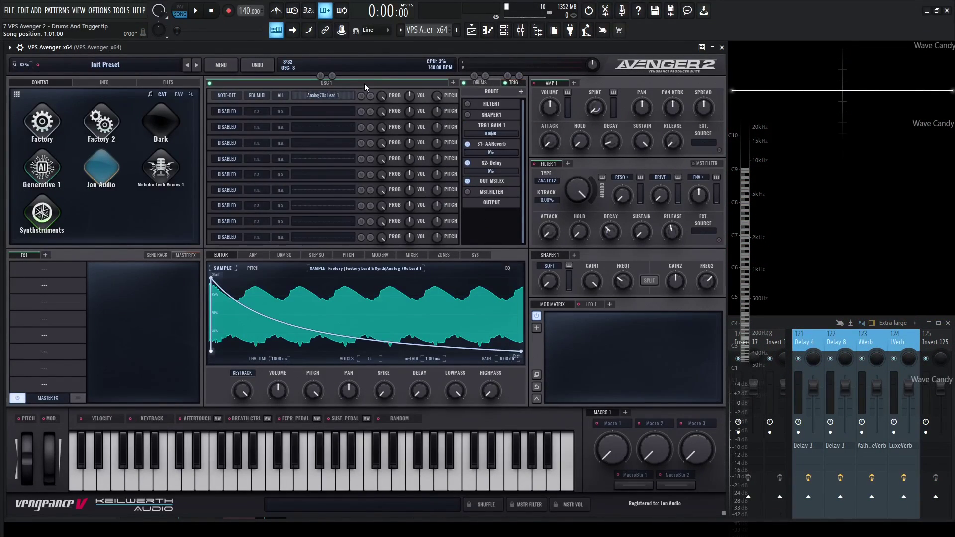
left_click(320, 76)
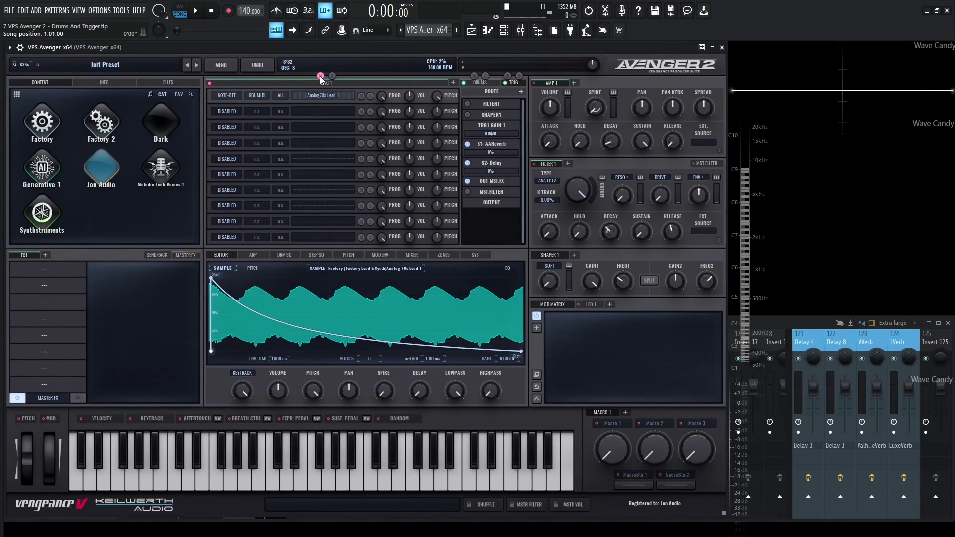
Step: Look through the event types, MIDI sources and note choices available for the first trigger slot
left_click(228, 96)
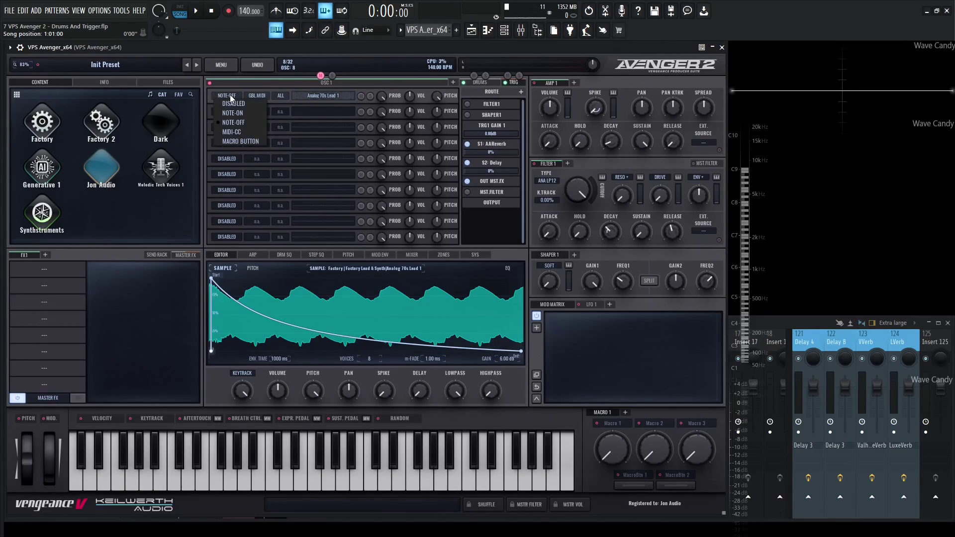
left_click(268, 88)
left_click(257, 95)
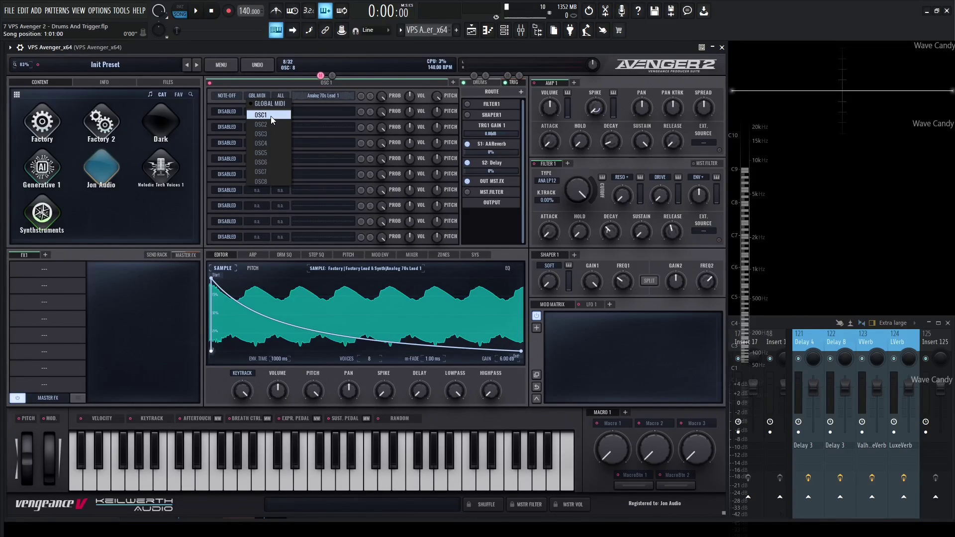
left_click(280, 91)
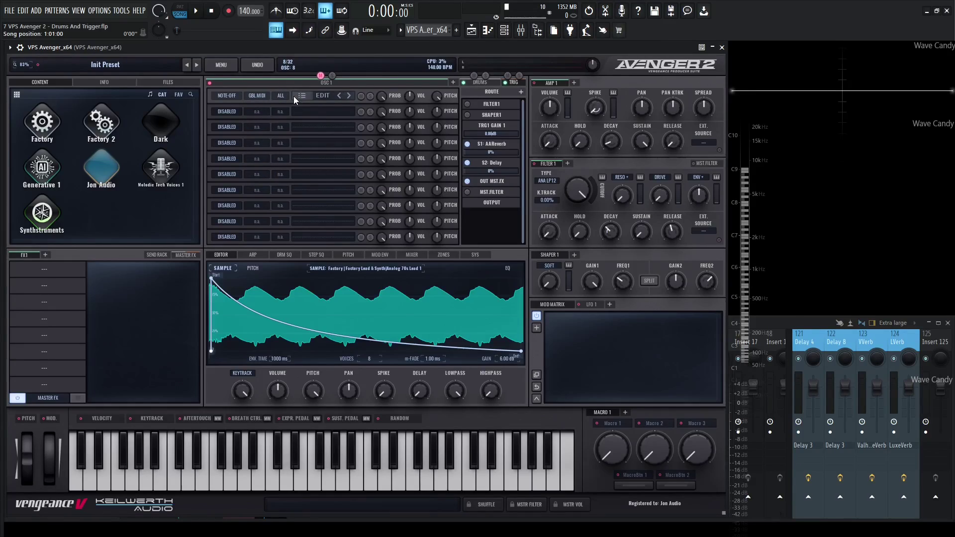
left_click(282, 96)
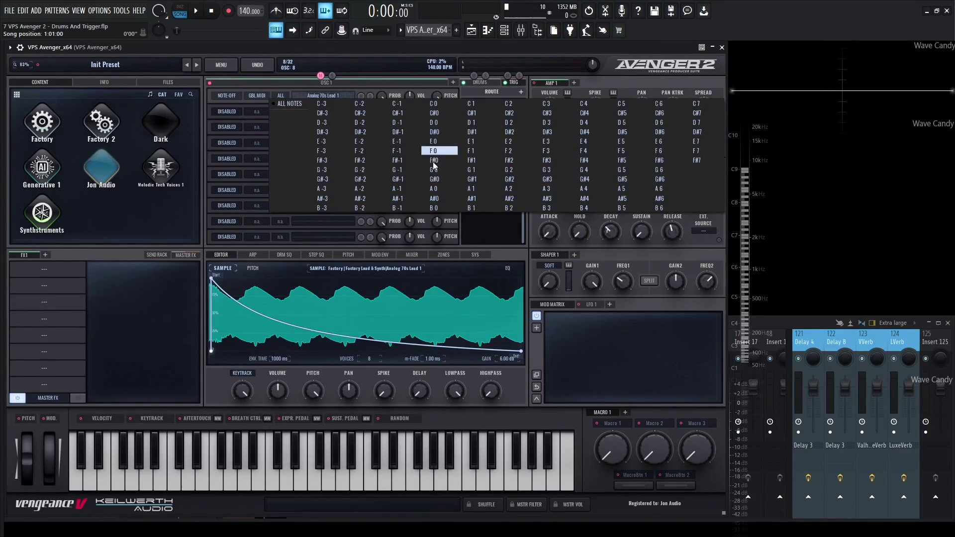
left_click(278, 88)
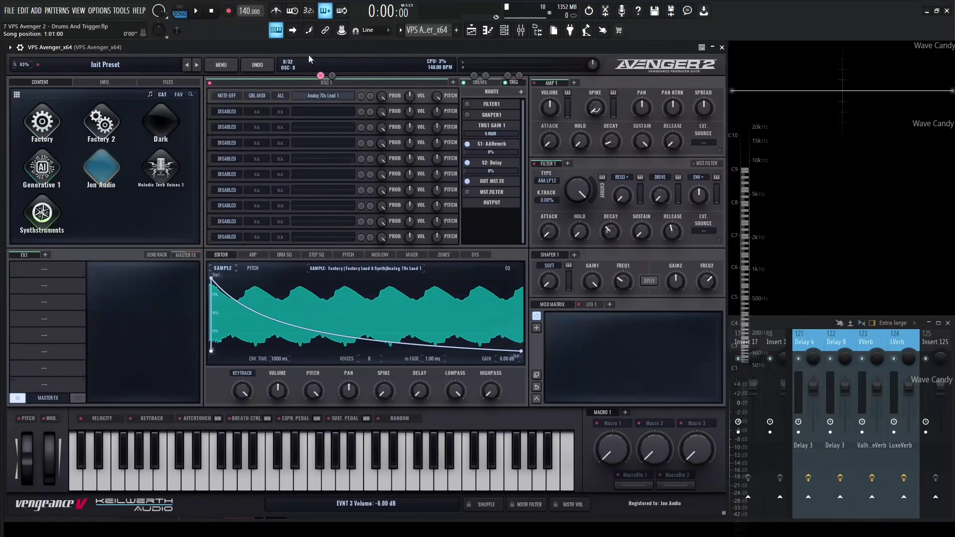
Step: Set the first trigger slot to MIDI-CC with CC1 (ModWheel) > VALUE at 70, and test it with the mod wheel
left_click(228, 96)
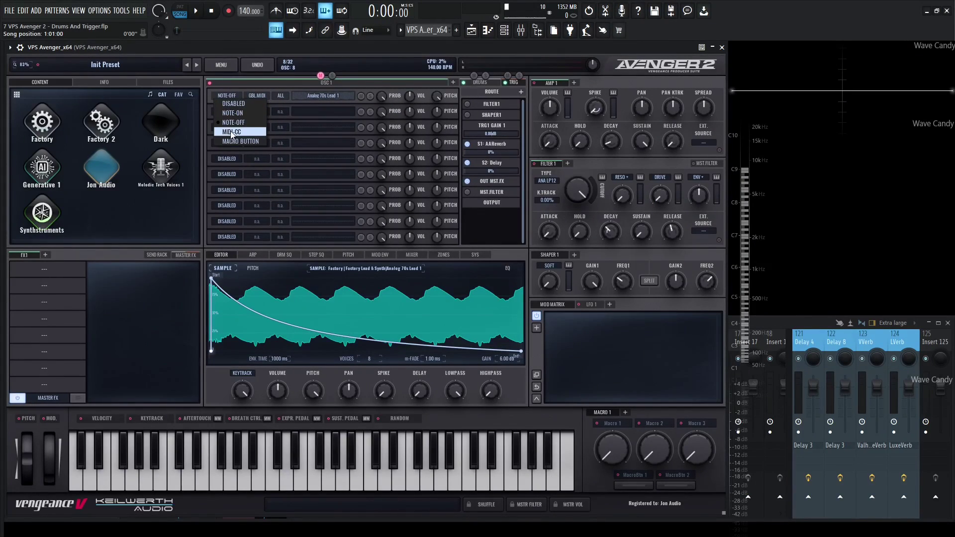
left_click(232, 129)
left_click(259, 95)
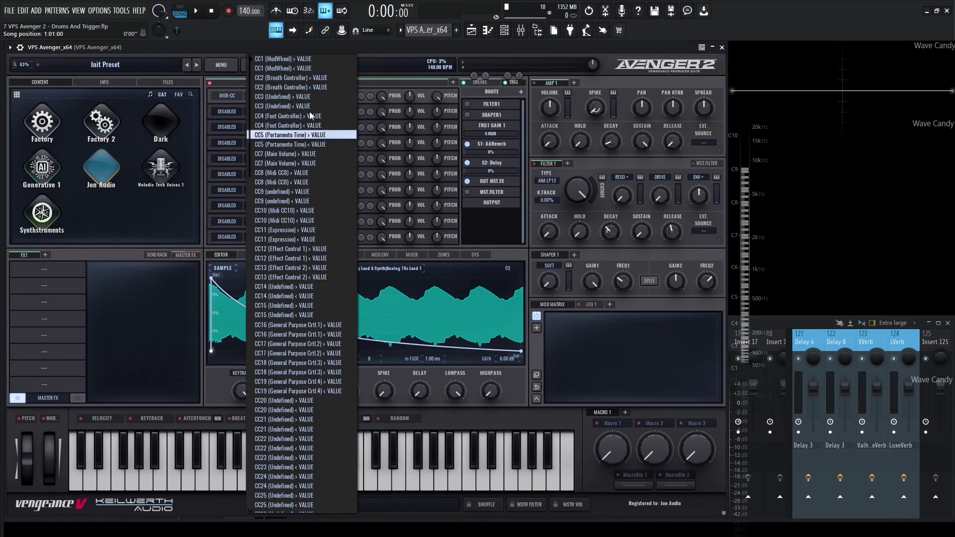
left_click(282, 58)
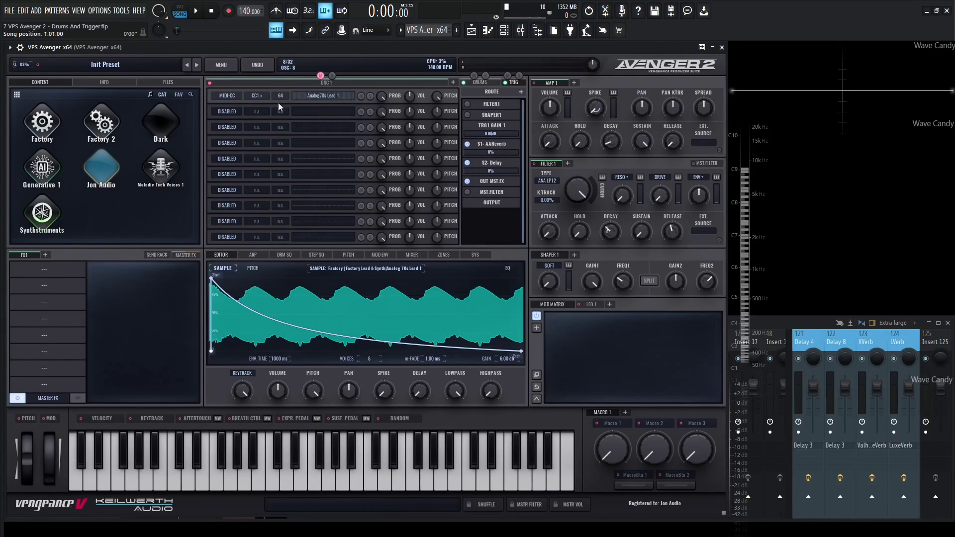
left_click_drag(282, 97, 286, 87)
mouse_move(49, 472)
left_mouse_down()
mouse_move(58, 409)
mouse_move(64, 480)
left_mouse_up()
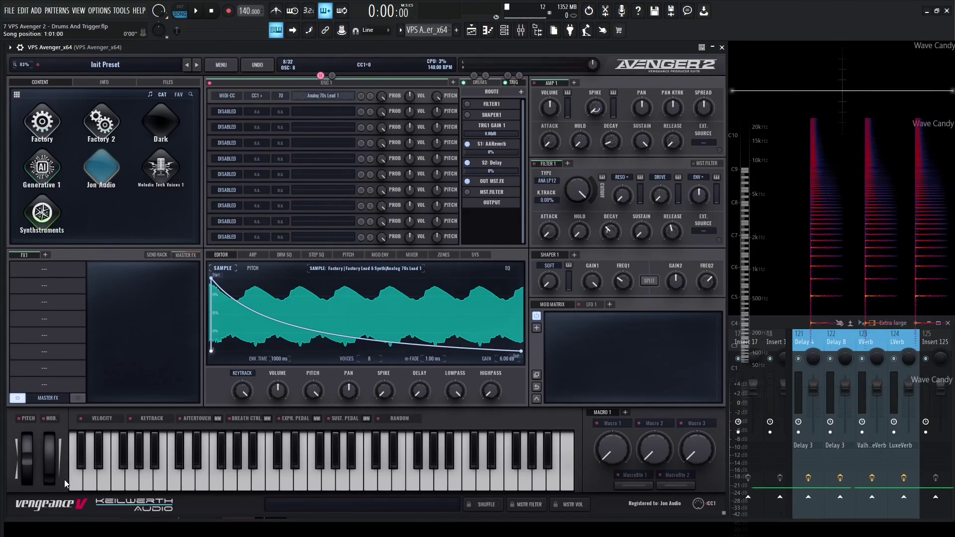
Step: Set the first trigger slot's event type to MACRO BUTTON
left_click(231, 96)
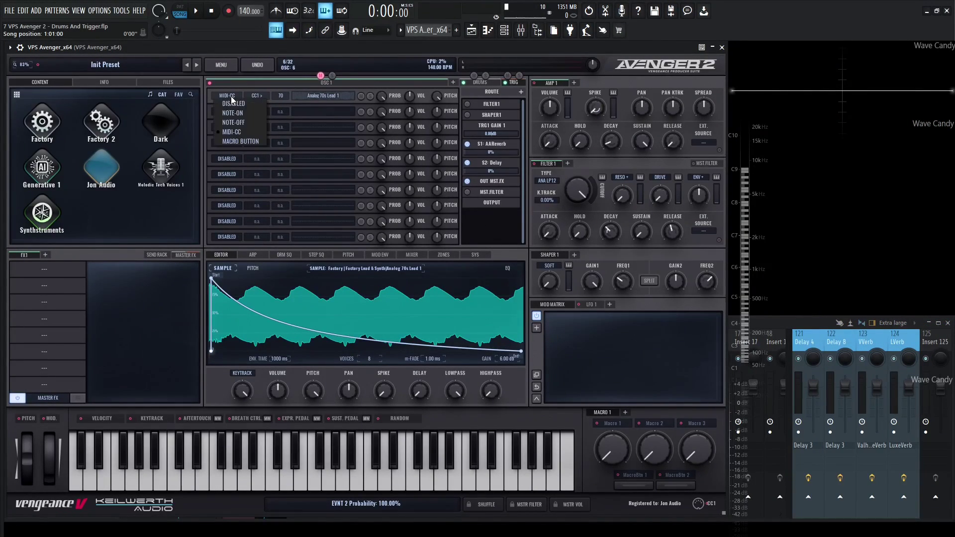
left_click(234, 138)
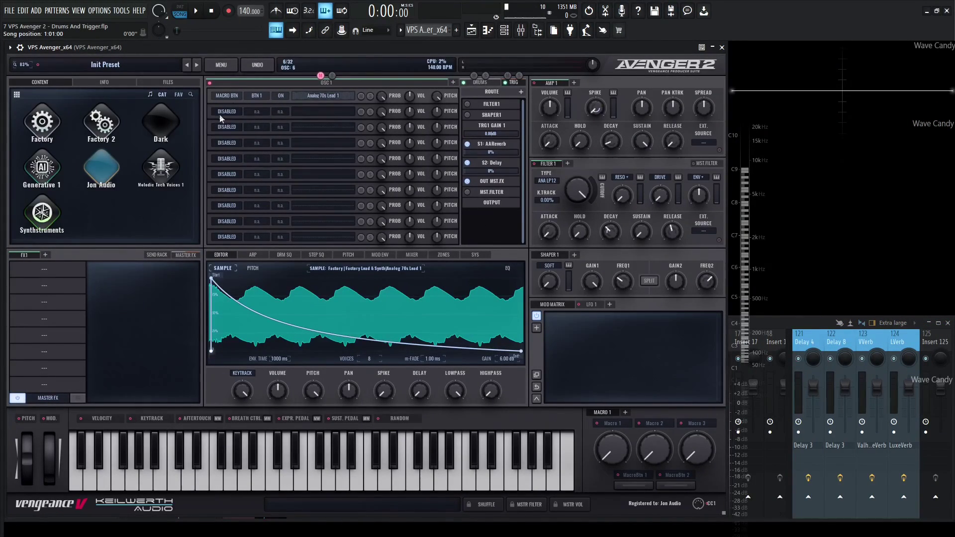
Step: Look through the button and state choices of the first trigger slot, and test the slot with macro button 1
left_click(262, 99)
left_click(259, 92)
left_click(282, 97)
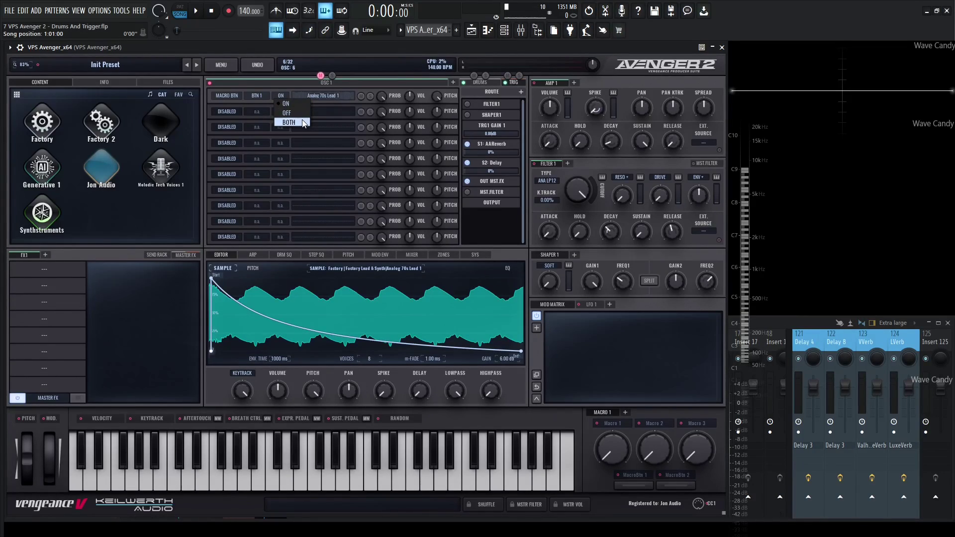
left_click(511, 226)
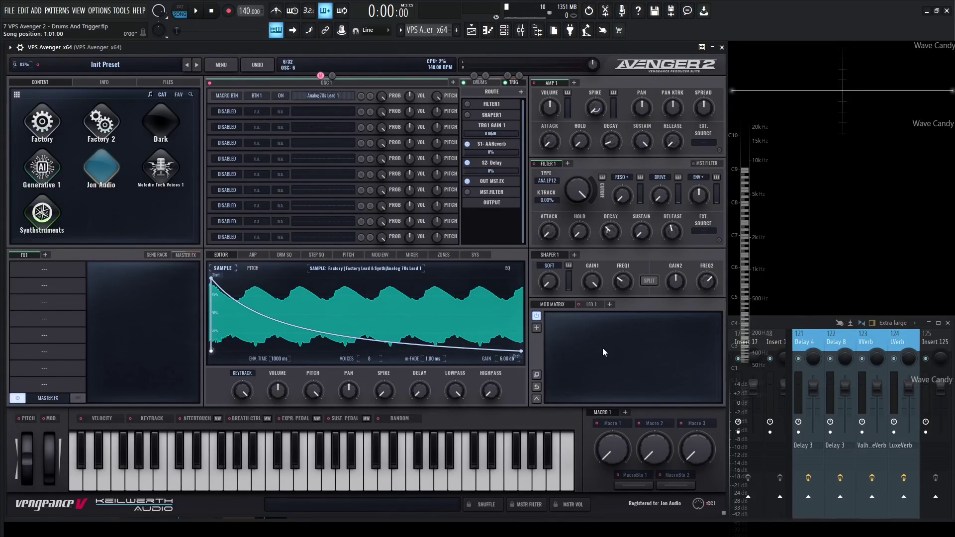
left_click(644, 485)
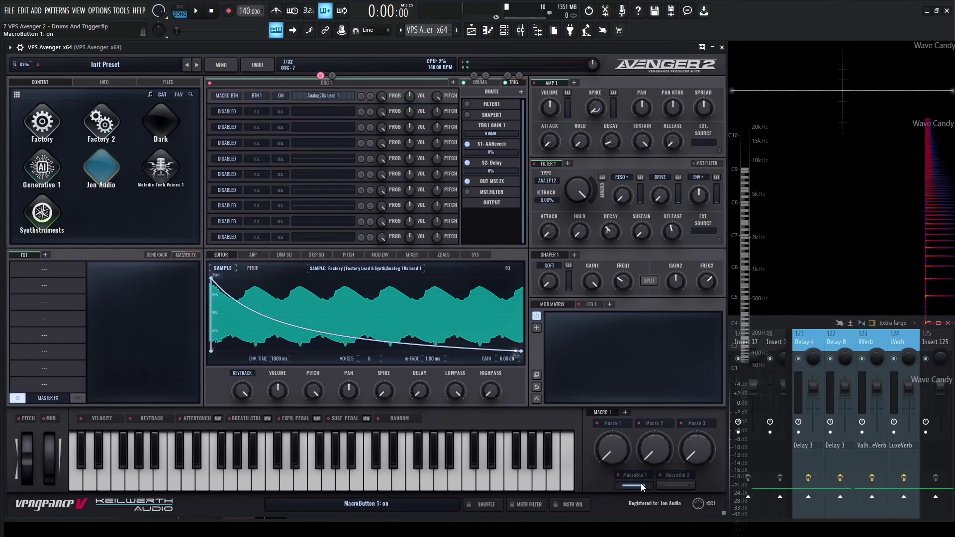
Step: Try the first trigger slot's macro button state as OFF and as BOTH, testing each with macro button 1
left_click(283, 95)
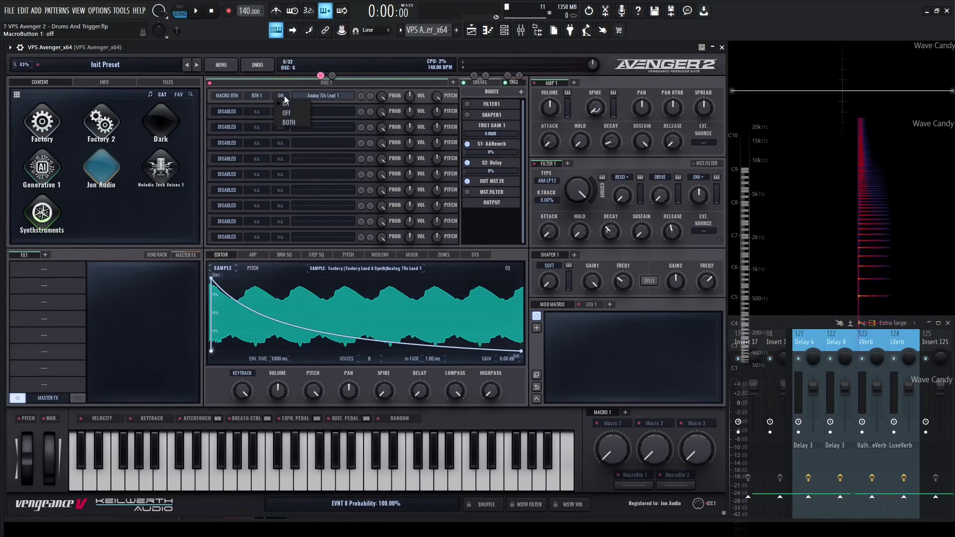
left_click(289, 111)
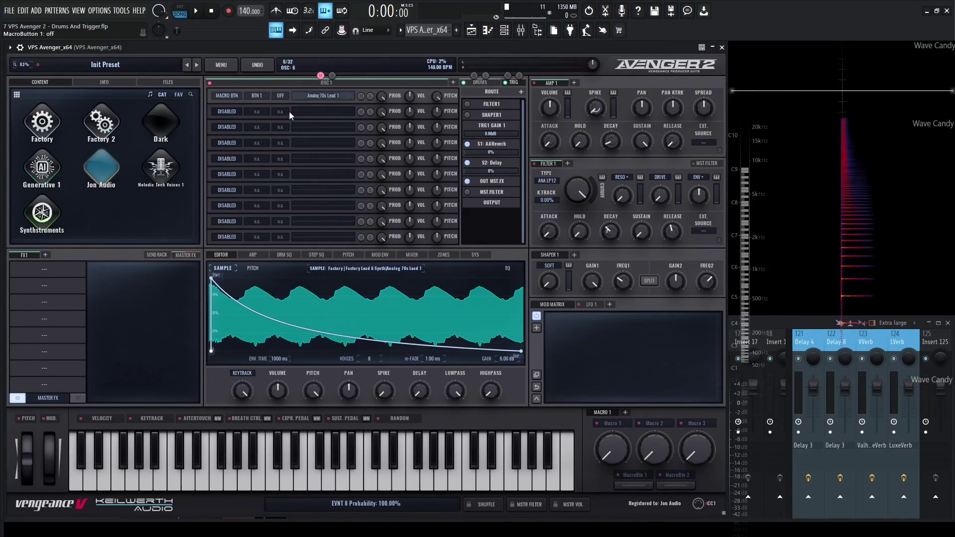
left_click(639, 486)
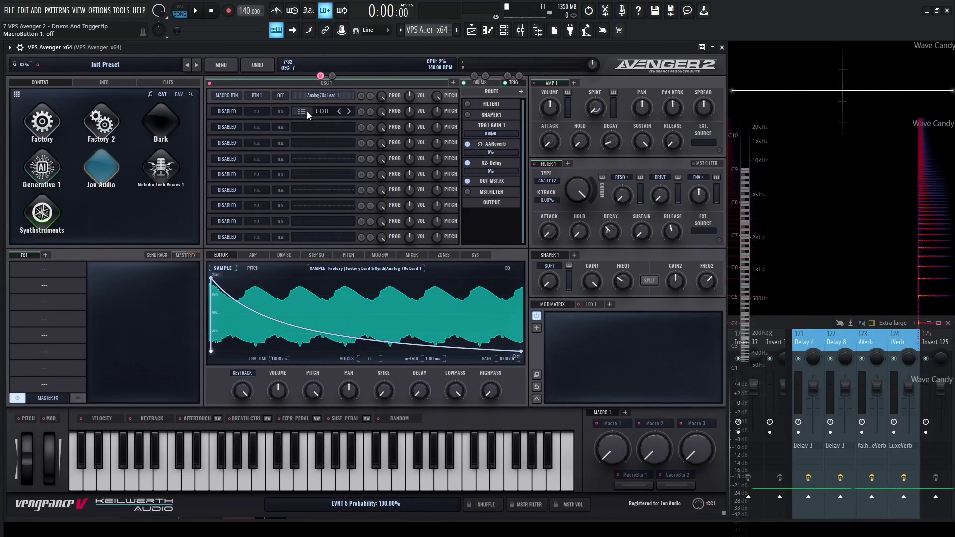
left_click(280, 96)
left_click(289, 122)
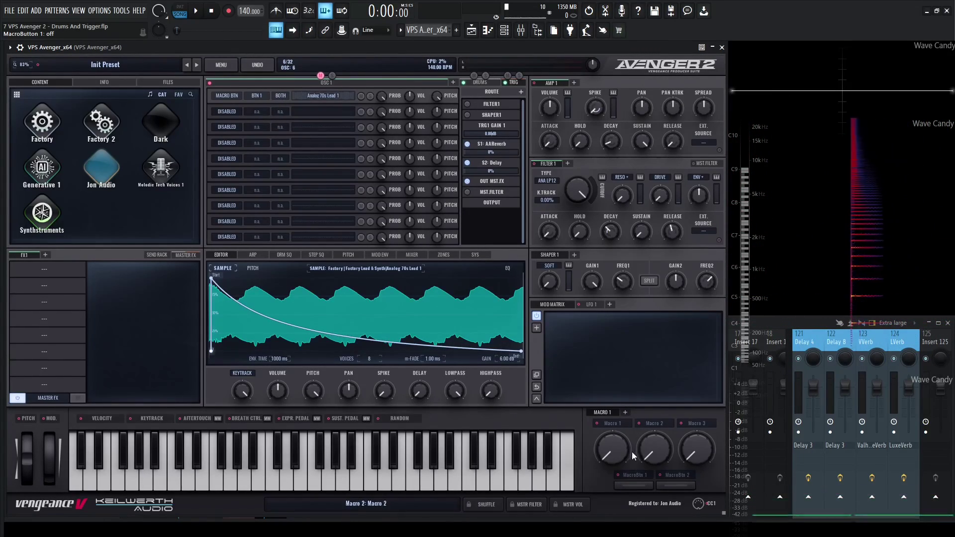
left_click(631, 485)
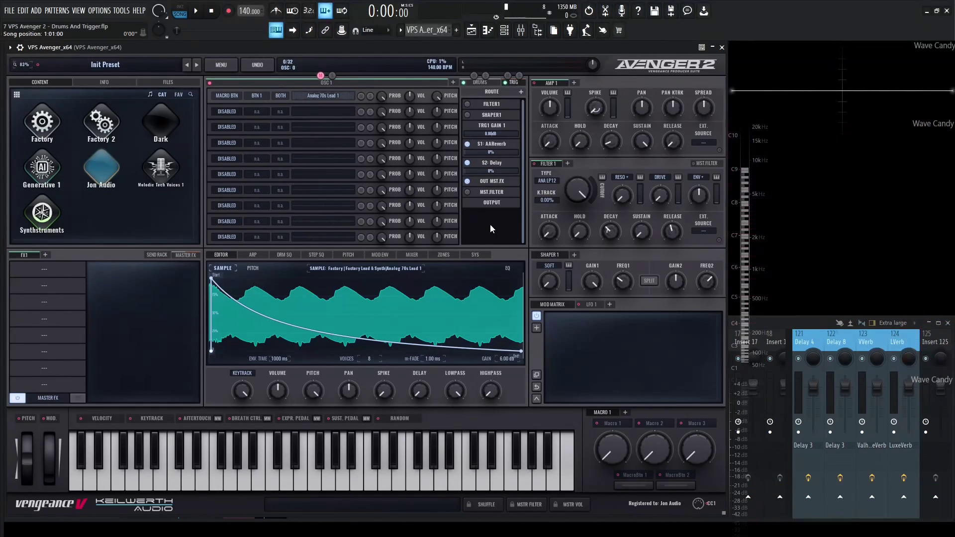
Step: Set the first trigger slot's event type to NOTE-OFF and look through its keytrack modes
left_click(232, 96)
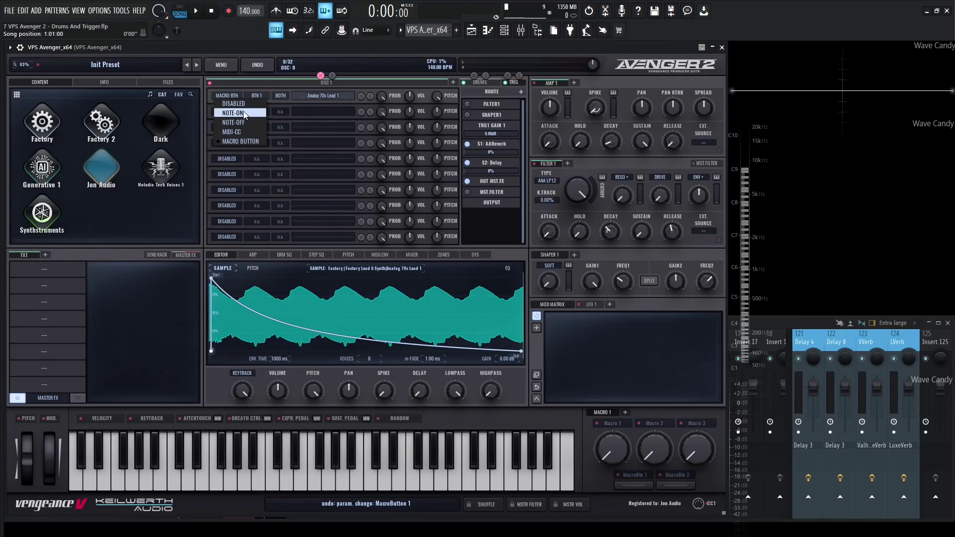
left_click(244, 122)
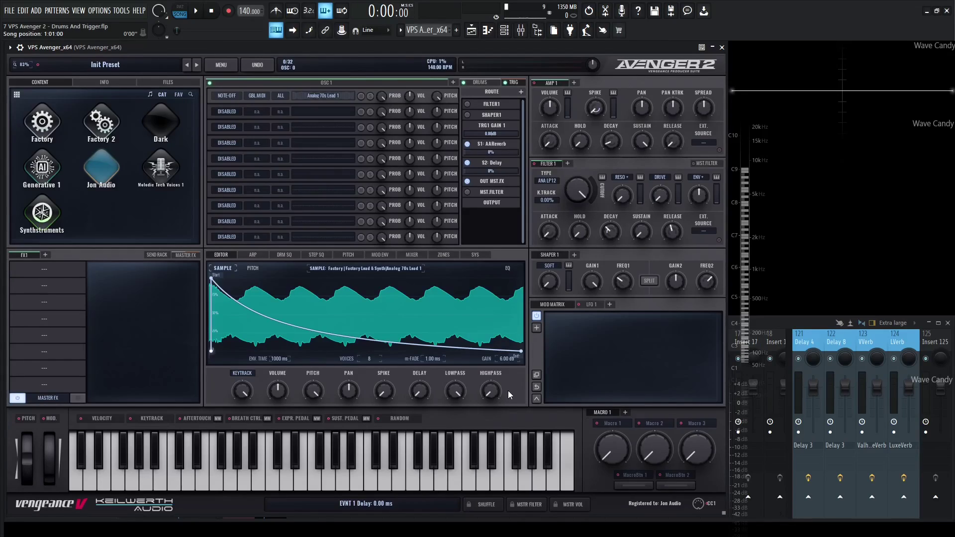
left_click(243, 374)
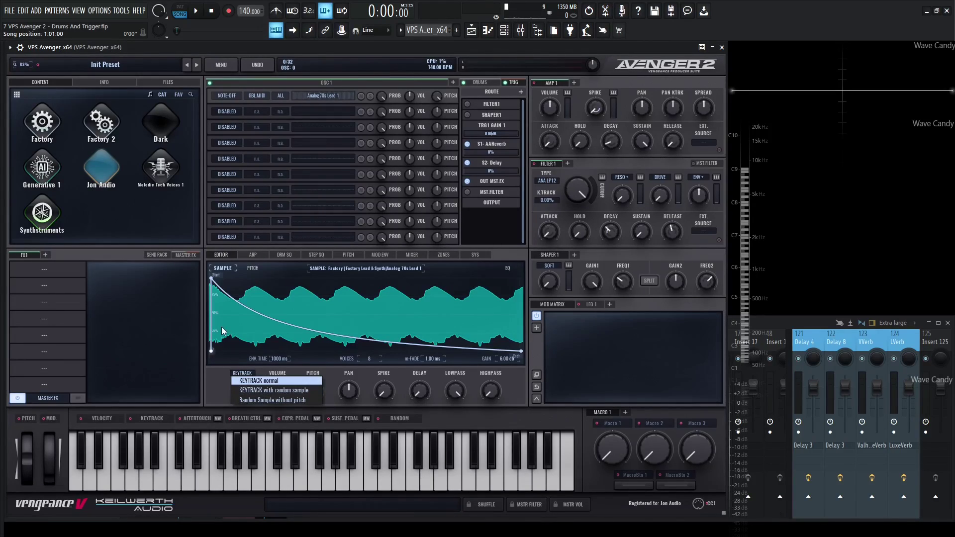
left_click(275, 400)
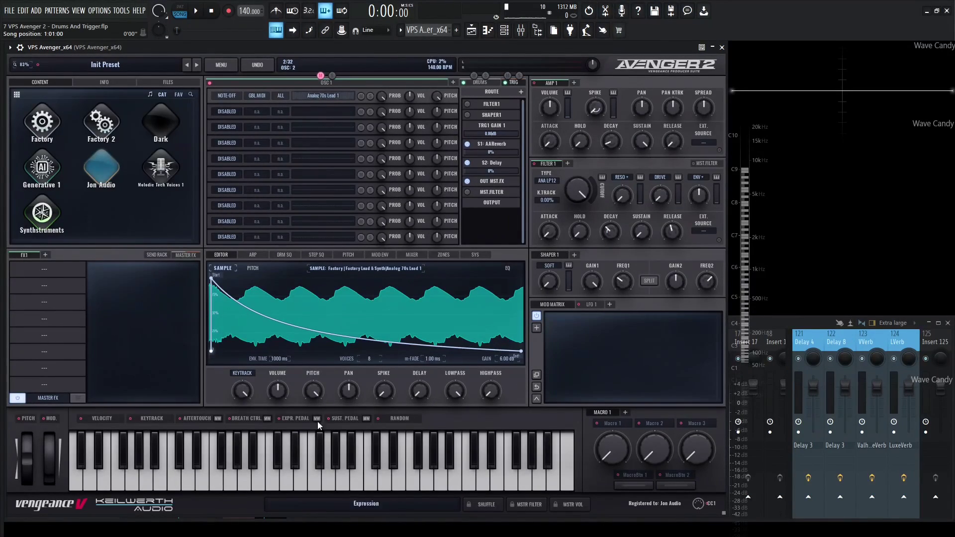
Step: Try the trigger sample with 1 and 2 voices while playing notes, and set the voices back to 8
left_click(369, 360)
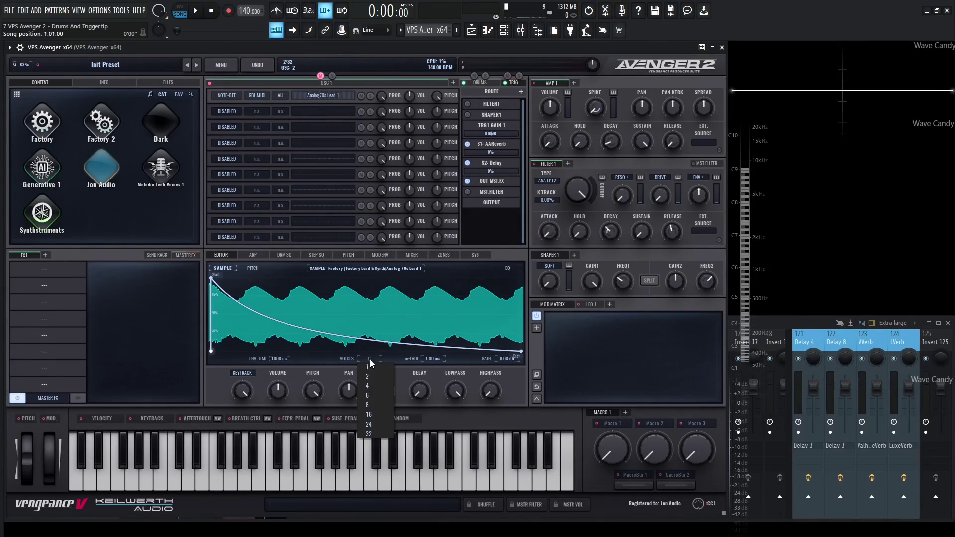
left_click(375, 368)
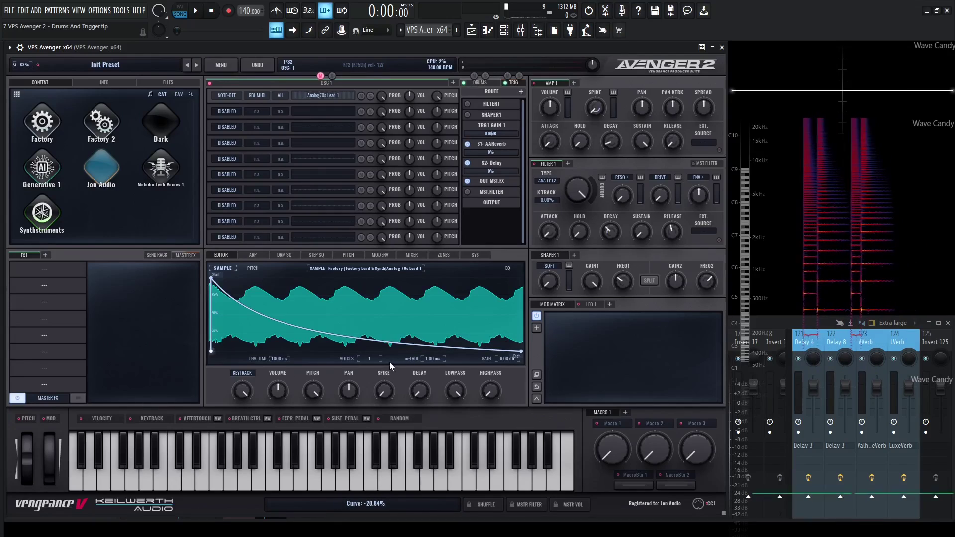
left_click(375, 363)
left_click(377, 374)
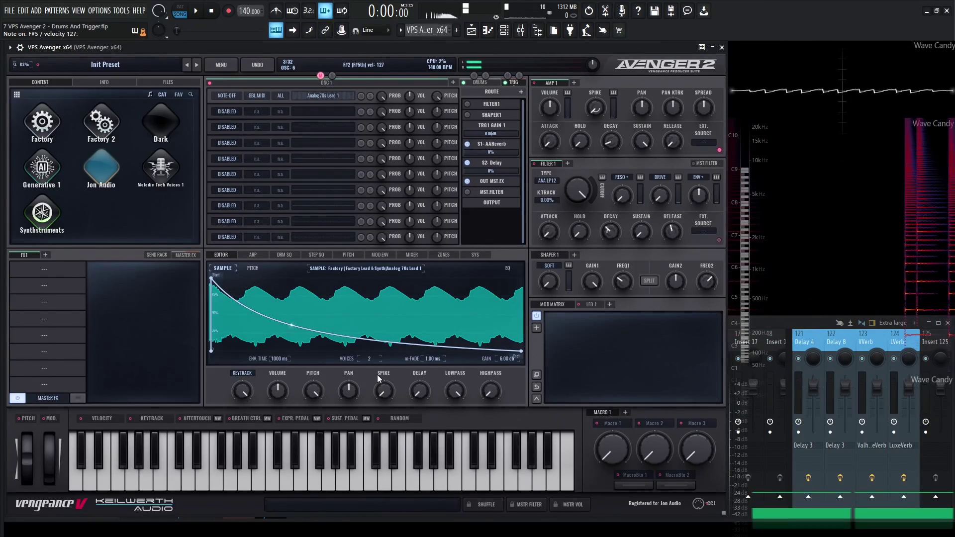
left_click(377, 362)
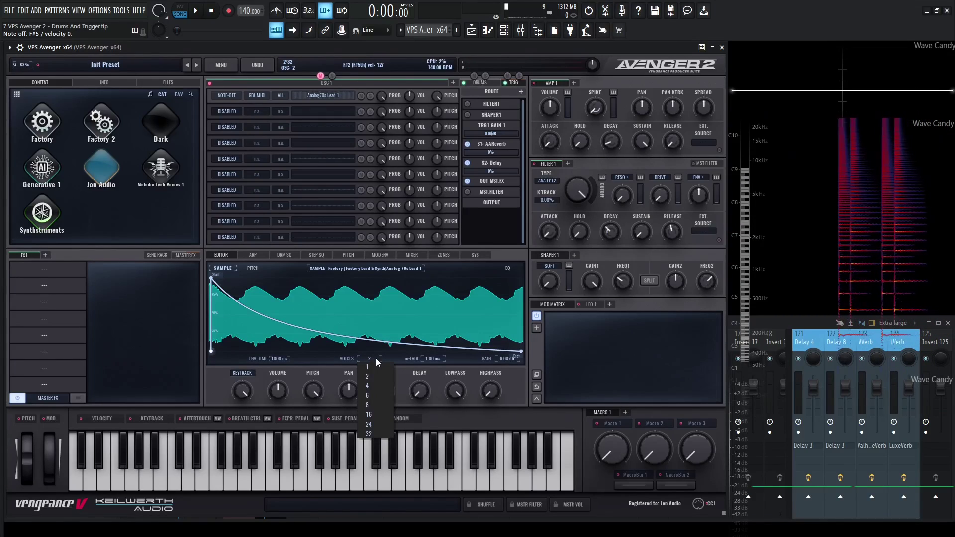
left_click(375, 432)
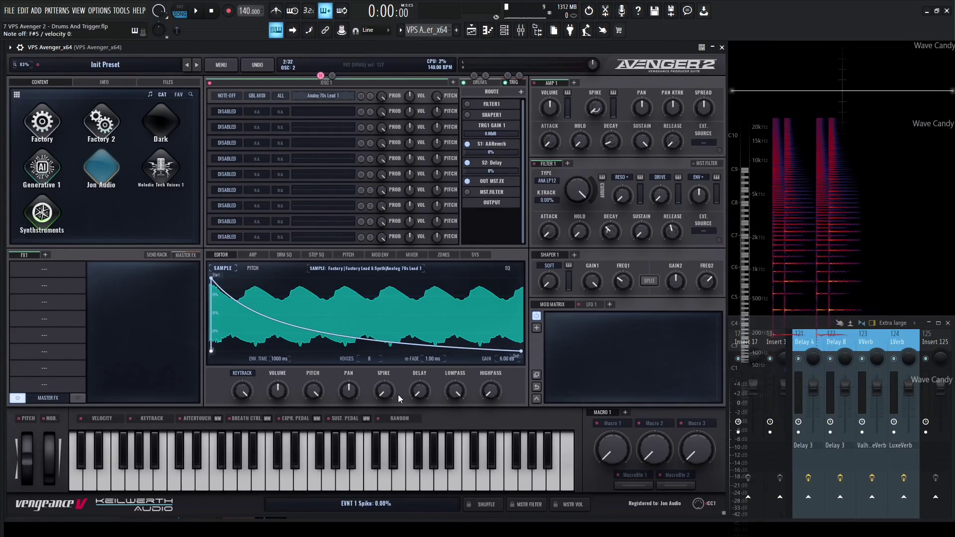
Step: Show the pitch envelope of the first trigger slot's sample
left_click(252, 270)
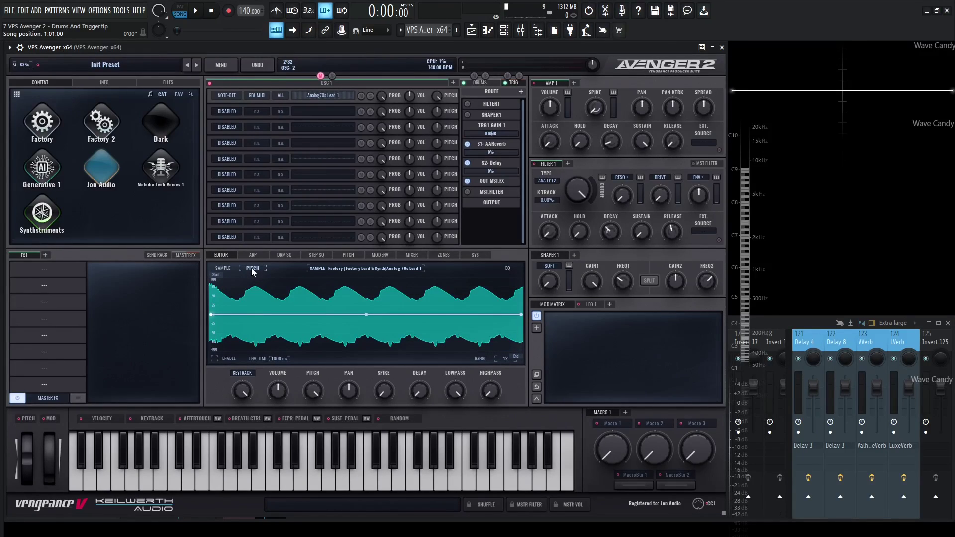